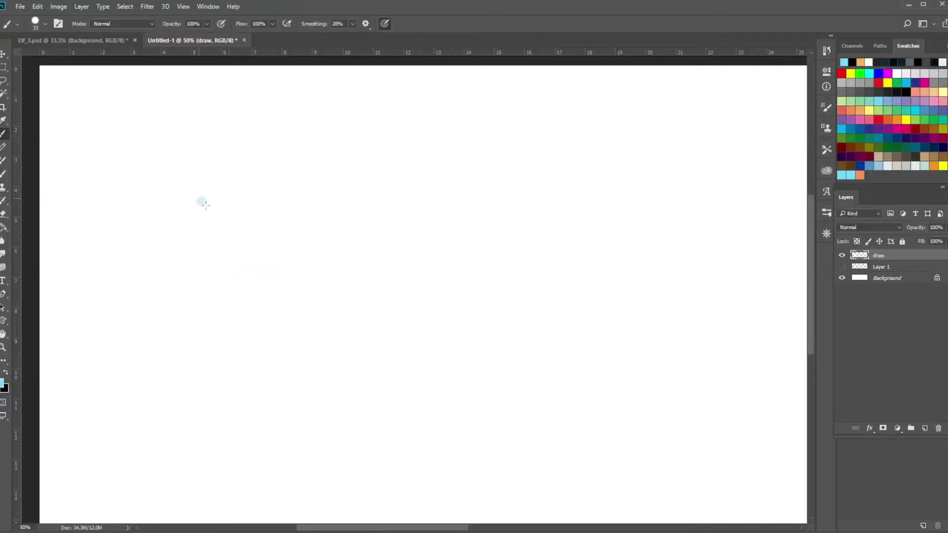
Review the elf views in Elf_3.psd, and sketch a loose light-blue head oval near the upper-left of the Untitled-1 canvas.
{"action": "left_click", "coordinate": [94, 40]}
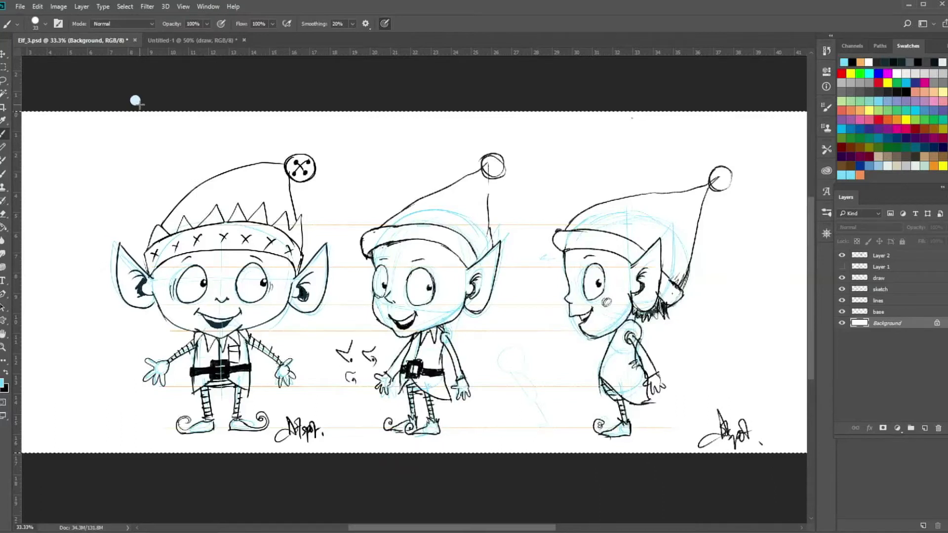
{"action": "left_click", "coordinate": [212, 40]}
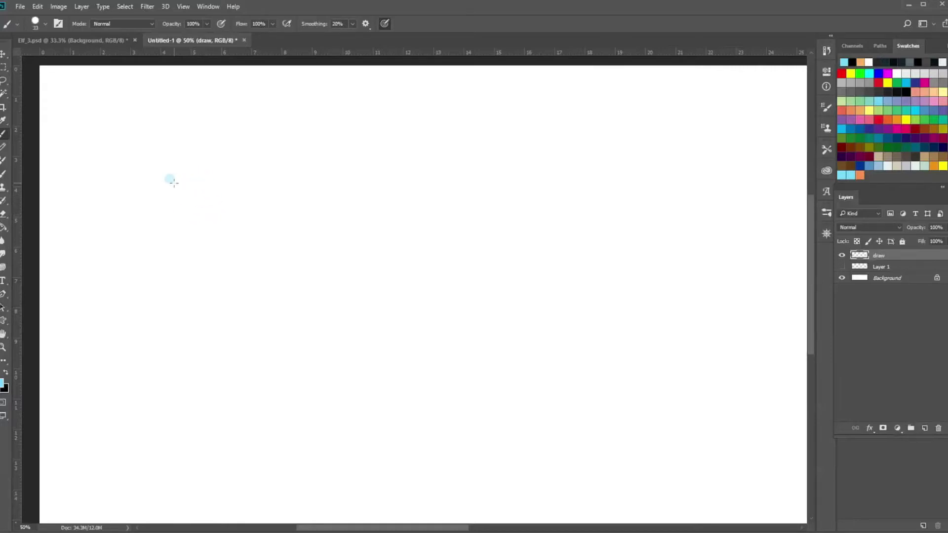
{"action": "left_click_drag", "start_coordinate": [171, 179], "coordinate": [165, 223]}
{"action": "mouse_move", "coordinate": [184, 186]}
{"action": "left_mouse_down"}
{"action": "mouse_move", "coordinate": [215, 250]}
{"action": "mouse_move", "coordinate": [236, 149]}
{"action": "mouse_move", "coordinate": [180, 243]}
{"action": "mouse_move", "coordinate": [277, 219]}
{"action": "mouse_move", "coordinate": [204, 248]}
{"action": "left_mouse_up"}
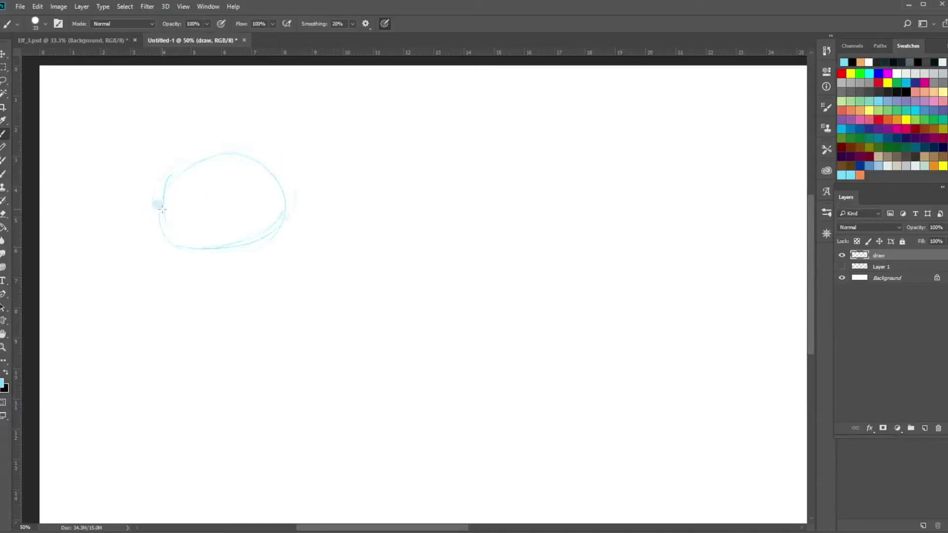
{"action": "mouse_move", "coordinate": [162, 209]}
{"action": "left_mouse_down"}
{"action": "mouse_move", "coordinate": [268, 165]}
{"action": "mouse_move", "coordinate": [202, 249]}
{"action": "mouse_move", "coordinate": [248, 236]}
{"action": "left_mouse_up"}
Hide Layer 2, sketch and lines in Elf_3.psd to study the blue construction drawing, and return to Untitled-1.
{"action": "left_click", "coordinate": [109, 41]}
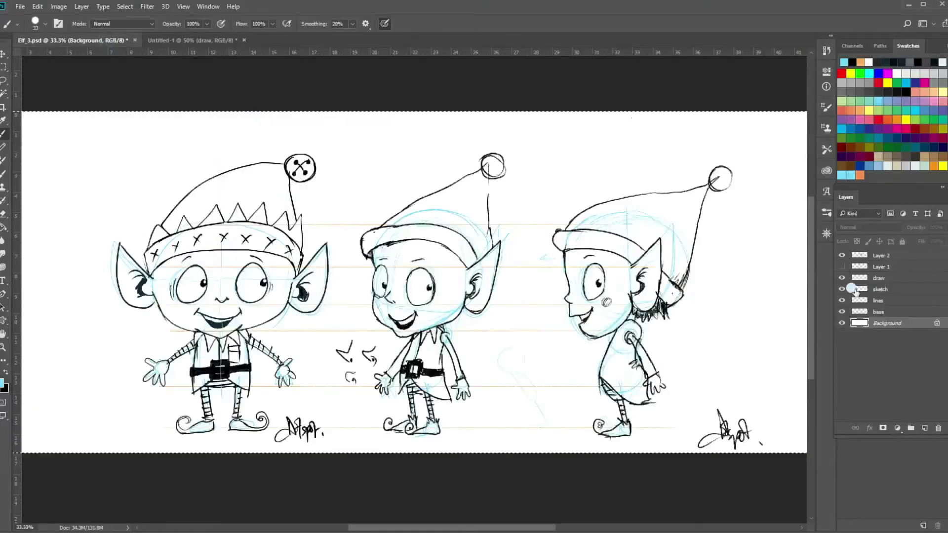
{"action": "left_click", "coordinate": [840, 278]}
{"action": "left_click", "coordinate": [842, 289]}
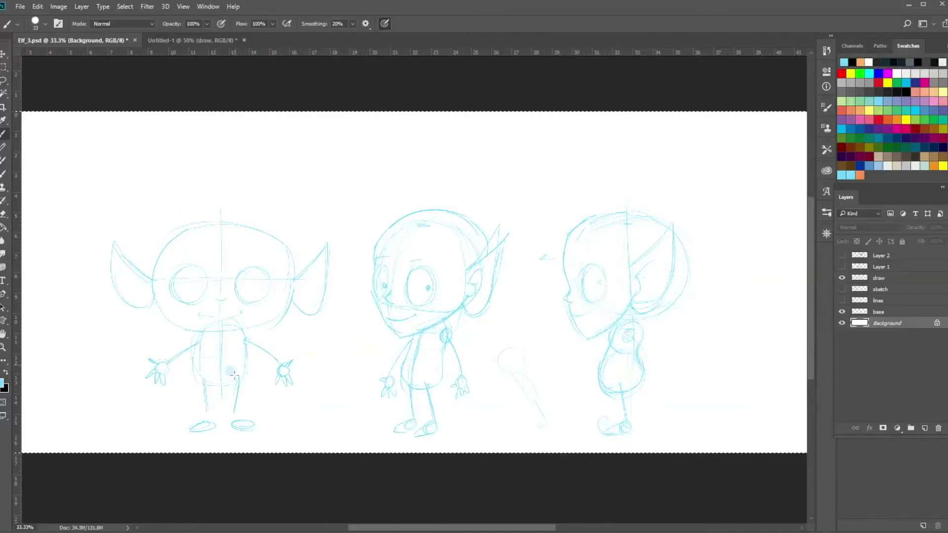
{"action": "left_click", "coordinate": [192, 40]}
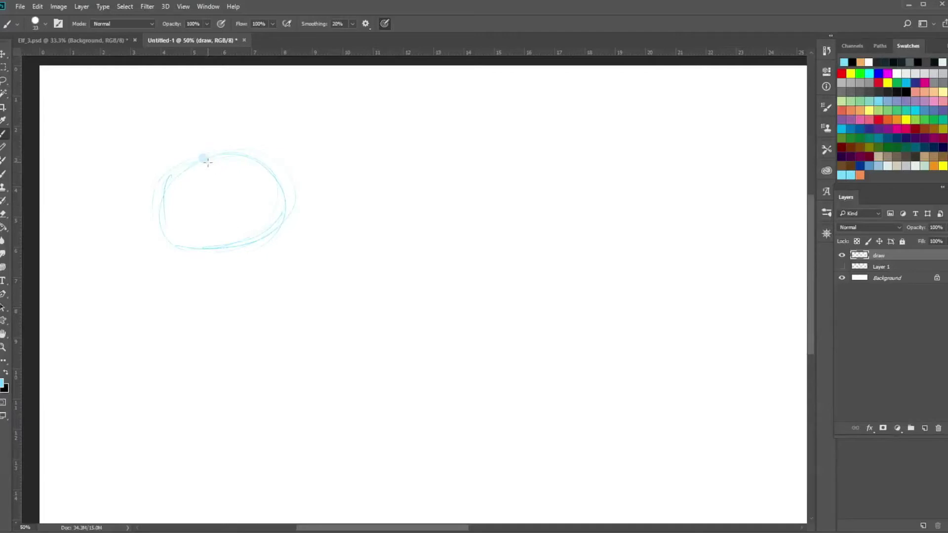
Draw a curved line of action down through the first elf's head, and sketch a small bean-shaped torso along it.
{"action": "left_click_drag", "start_coordinate": [205, 147], "coordinate": [234, 267]}
{"action": "left_click_drag", "start_coordinate": [216, 168], "coordinate": [230, 296]}
{"action": "left_click_drag", "start_coordinate": [204, 144], "coordinate": [222, 367]}
{"action": "left_click_drag", "start_coordinate": [221, 249], "coordinate": [212, 291]}
{"action": "mouse_move", "coordinate": [247, 246]}
{"action": "left_mouse_down"}
{"action": "mouse_move", "coordinate": [234, 307]}
{"action": "mouse_move", "coordinate": [249, 255]}
{"action": "mouse_move", "coordinate": [214, 299]}
{"action": "mouse_move", "coordinate": [218, 250]}
{"action": "mouse_move", "coordinate": [215, 264]}
{"action": "mouse_move", "coordinate": [216, 254]}
{"action": "mouse_move", "coordinate": [241, 289]}
{"action": "mouse_move", "coordinate": [228, 313]}
{"action": "left_mouse_up"}
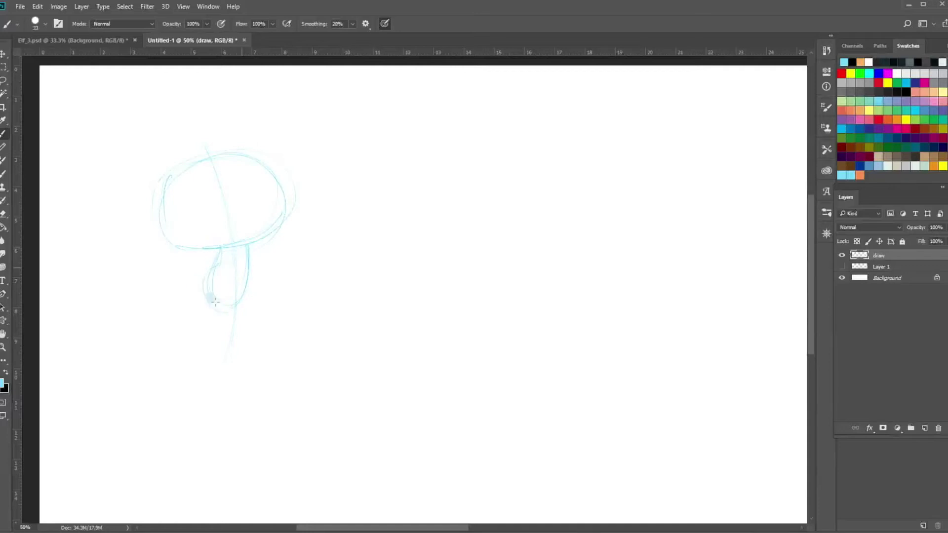
{"action": "left_click_drag", "start_coordinate": [245, 243], "coordinate": [220, 319]}
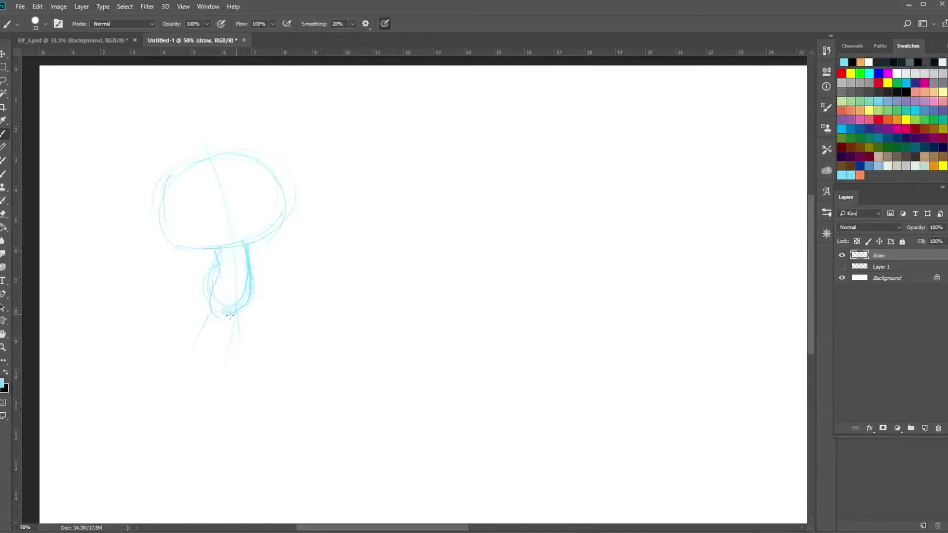
Sketch the first elf's spread legs with feet and both outstretched arms ending in circles for the hands.
{"action": "left_click_drag", "start_coordinate": [215, 307], "coordinate": [198, 347]}
{"action": "mouse_move", "coordinate": [238, 318]}
{"action": "left_mouse_down"}
{"action": "mouse_move", "coordinate": [214, 318]}
{"action": "mouse_move", "coordinate": [178, 365]}
{"action": "left_mouse_up"}
{"action": "left_click_drag", "start_coordinate": [241, 356], "coordinate": [259, 359]}
{"action": "left_click_drag", "start_coordinate": [250, 259], "coordinate": [280, 273]}
{"action": "left_click_drag", "start_coordinate": [207, 265], "coordinate": [171, 295]}
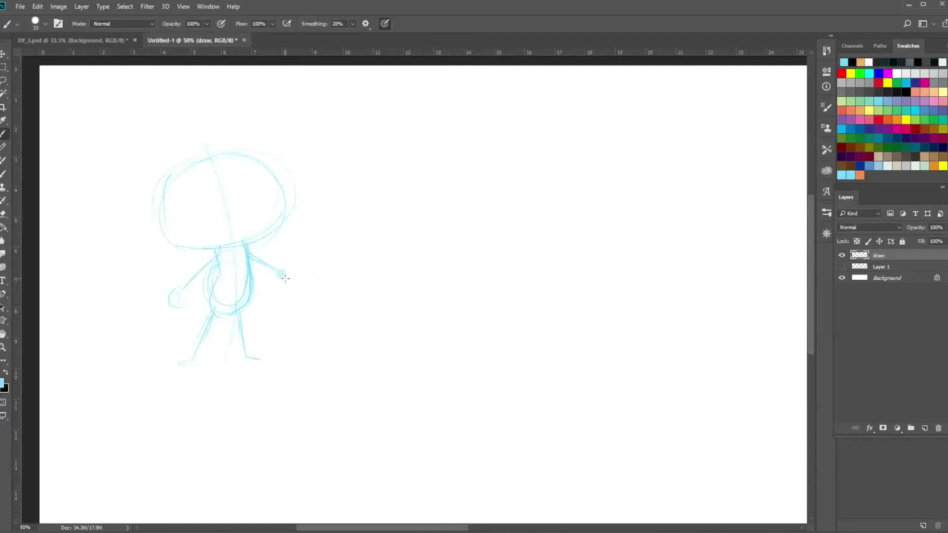
Sketch the first elf's pointed ears and tilted face guidelines, with big round eyes, a small nose and a wide smile.
{"action": "mouse_move", "coordinate": [153, 223]}
{"action": "left_mouse_down"}
{"action": "mouse_move", "coordinate": [279, 182]}
{"action": "mouse_move", "coordinate": [172, 212]}
{"action": "mouse_move", "coordinate": [280, 193]}
{"action": "mouse_move", "coordinate": [171, 208]}
{"action": "mouse_move", "coordinate": [160, 222]}
{"action": "mouse_move", "coordinate": [125, 209]}
{"action": "mouse_move", "coordinate": [153, 242]}
{"action": "mouse_move", "coordinate": [163, 236]}
{"action": "mouse_move", "coordinate": [149, 245]}
{"action": "mouse_move", "coordinate": [159, 218]}
{"action": "mouse_move", "coordinate": [138, 211]}
{"action": "mouse_move", "coordinate": [125, 229]}
{"action": "mouse_move", "coordinate": [153, 244]}
{"action": "left_mouse_up"}
{"action": "left_click_drag", "start_coordinate": [287, 163], "coordinate": [285, 206]}
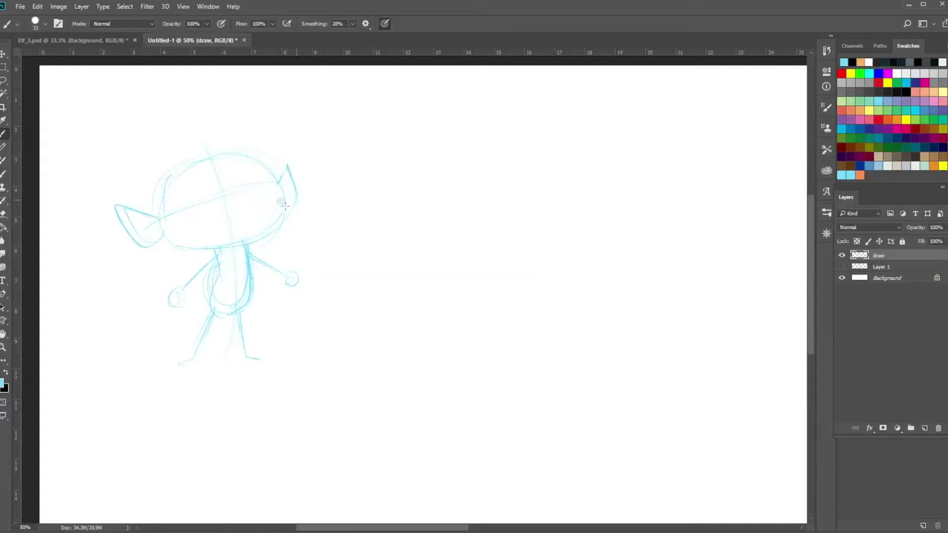
{"action": "left_click_drag", "start_coordinate": [213, 165], "coordinate": [219, 241]}
{"action": "mouse_move", "coordinate": [199, 198]}
{"action": "left_mouse_down"}
{"action": "mouse_move", "coordinate": [181, 215]}
{"action": "mouse_move", "coordinate": [200, 188]}
{"action": "mouse_move", "coordinate": [182, 214]}
{"action": "mouse_move", "coordinate": [199, 193]}
{"action": "mouse_move", "coordinate": [186, 196]}
{"action": "mouse_move", "coordinate": [183, 207]}
{"action": "mouse_move", "coordinate": [208, 184]}
{"action": "mouse_move", "coordinate": [244, 181]}
{"action": "mouse_move", "coordinate": [256, 197]}
{"action": "left_mouse_up"}
{"action": "left_click", "coordinate": [203, 189]}
{"action": "left_click_drag", "start_coordinate": [220, 225], "coordinate": [259, 201]}
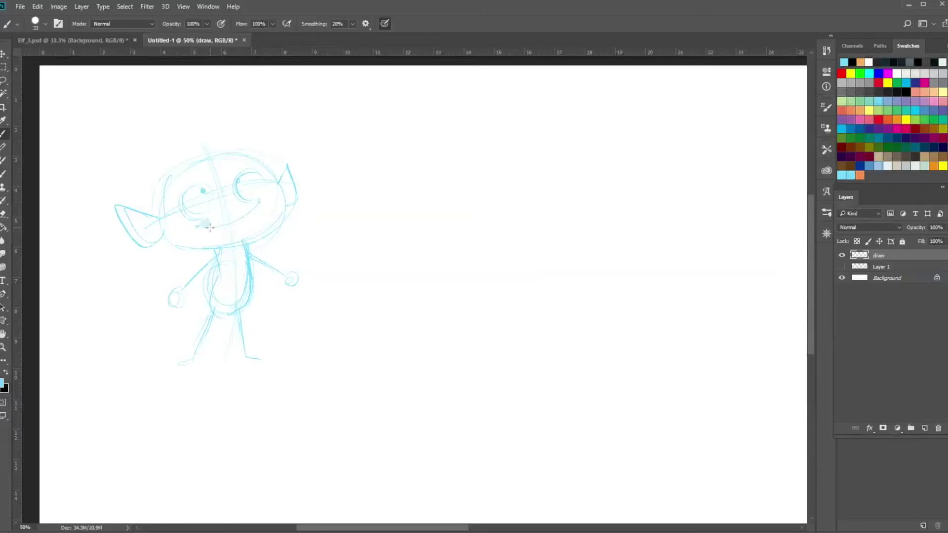
{"action": "mouse_move", "coordinate": [204, 230]}
{"action": "left_mouse_down"}
{"action": "mouse_move", "coordinate": [223, 236]}
{"action": "mouse_move", "coordinate": [253, 209]}
{"action": "mouse_move", "coordinate": [242, 226]}
{"action": "mouse_move", "coordinate": [215, 231]}
{"action": "mouse_move", "coordinate": [247, 222]}
{"action": "mouse_move", "coordinate": [222, 232]}
{"action": "mouse_move", "coordinate": [247, 213]}
{"action": "mouse_move", "coordinate": [218, 203]}
{"action": "mouse_move", "coordinate": [236, 214]}
{"action": "mouse_move", "coordinate": [280, 198]}
{"action": "left_mouse_up"}
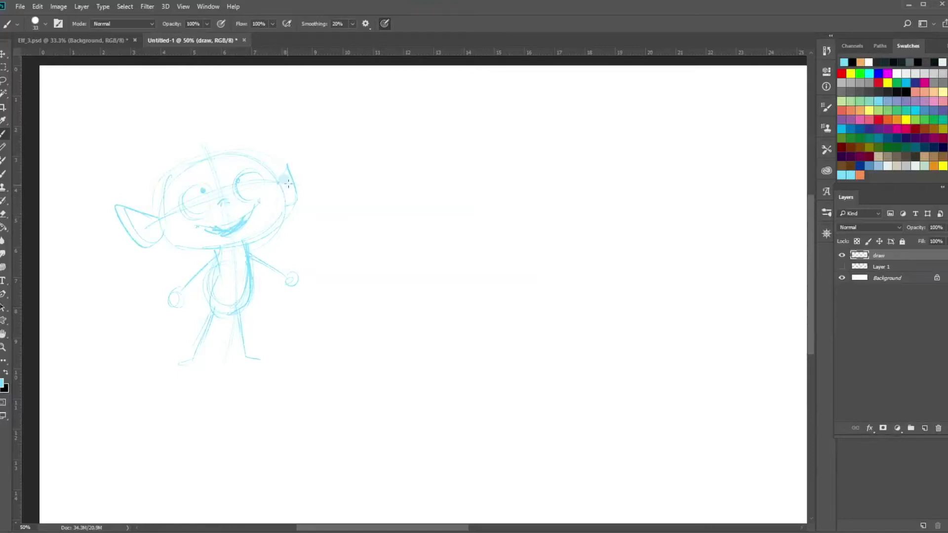
Draw a hat with a brim and dangling pompom on the first elf's head, and reinforce its eye.
{"action": "mouse_move", "coordinate": [165, 184]}
{"action": "left_mouse_down"}
{"action": "mouse_move", "coordinate": [237, 162]}
{"action": "mouse_move", "coordinate": [278, 175]}
{"action": "mouse_move", "coordinate": [260, 157]}
{"action": "mouse_move", "coordinate": [157, 187]}
{"action": "left_mouse_up"}
{"action": "mouse_move", "coordinate": [250, 149]}
{"action": "left_mouse_down"}
{"action": "mouse_move", "coordinate": [155, 154]}
{"action": "mouse_move", "coordinate": [154, 185]}
{"action": "mouse_move", "coordinate": [151, 157]}
{"action": "left_mouse_up"}
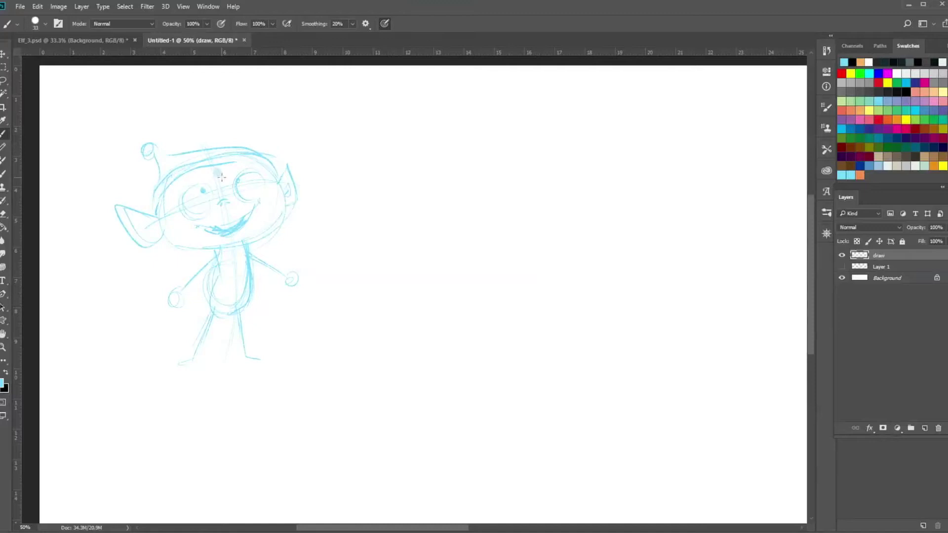
{"action": "left_click_drag", "start_coordinate": [245, 147], "coordinate": [275, 157]}
{"action": "left_click_drag", "start_coordinate": [196, 187], "coordinate": [206, 218]}
Add fingers to the first elf's hands, and thicken its arm, legs and feet.
{"action": "mouse_move", "coordinate": [296, 276]}
{"action": "left_mouse_down"}
{"action": "mouse_move", "coordinate": [302, 270]}
{"action": "mouse_move", "coordinate": [309, 283]}
{"action": "mouse_move", "coordinate": [297, 296]}
{"action": "left_mouse_up"}
{"action": "mouse_move", "coordinate": [179, 305]}
{"action": "left_mouse_down"}
{"action": "mouse_move", "coordinate": [161, 291]}
{"action": "mouse_move", "coordinate": [166, 302]}
{"action": "mouse_move", "coordinate": [156, 307]}
{"action": "mouse_move", "coordinate": [177, 311]}
{"action": "mouse_move", "coordinate": [180, 292]}
{"action": "mouse_move", "coordinate": [200, 292]}
{"action": "mouse_move", "coordinate": [178, 294]}
{"action": "mouse_move", "coordinate": [210, 261]}
{"action": "mouse_move", "coordinate": [177, 293]}
{"action": "mouse_move", "coordinate": [218, 253]}
{"action": "left_mouse_up"}
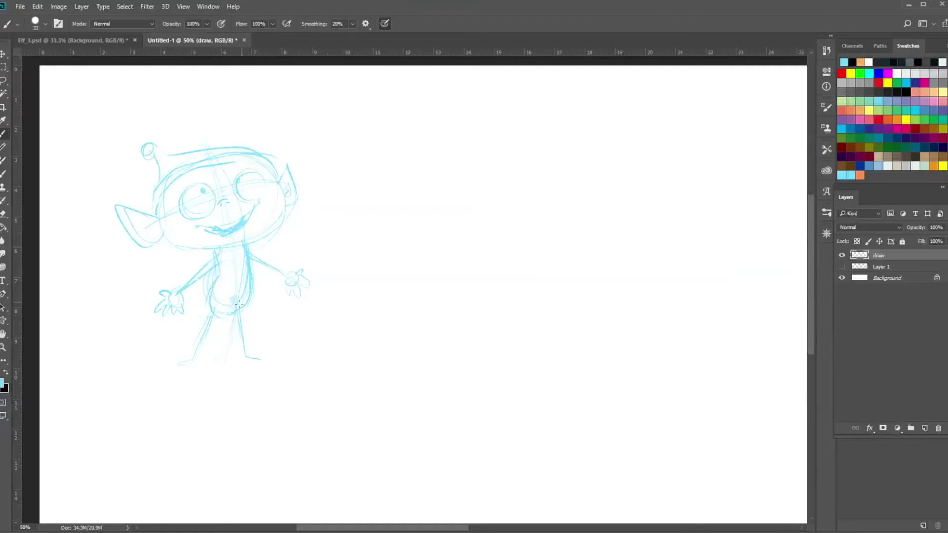
{"action": "mouse_move", "coordinate": [239, 305]}
{"action": "left_mouse_down"}
{"action": "mouse_move", "coordinate": [192, 361]}
{"action": "mouse_move", "coordinate": [167, 366]}
{"action": "mouse_move", "coordinate": [191, 360]}
{"action": "left_mouse_up"}
{"action": "mouse_move", "coordinate": [243, 325]}
{"action": "left_mouse_down"}
{"action": "mouse_move", "coordinate": [240, 360]}
{"action": "mouse_move", "coordinate": [266, 358]}
{"action": "left_mouse_up"}
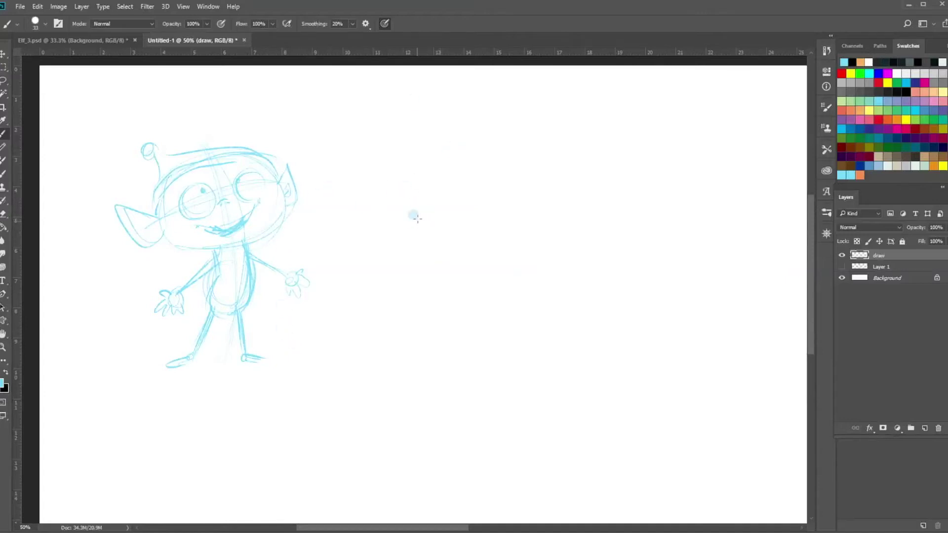
Sketch a second elf beside the first, with a round head, low curved eye line and slumped torso behind the chin.
{"action": "mouse_move", "coordinate": [396, 227]}
{"action": "left_mouse_down"}
{"action": "mouse_move", "coordinate": [465, 285]}
{"action": "mouse_move", "coordinate": [434, 208]}
{"action": "mouse_move", "coordinate": [487, 265]}
{"action": "mouse_move", "coordinate": [438, 287]}
{"action": "mouse_move", "coordinate": [383, 266]}
{"action": "mouse_move", "coordinate": [487, 262]}
{"action": "left_mouse_up"}
{"action": "left_click_drag", "start_coordinate": [385, 279], "coordinate": [488, 265]}
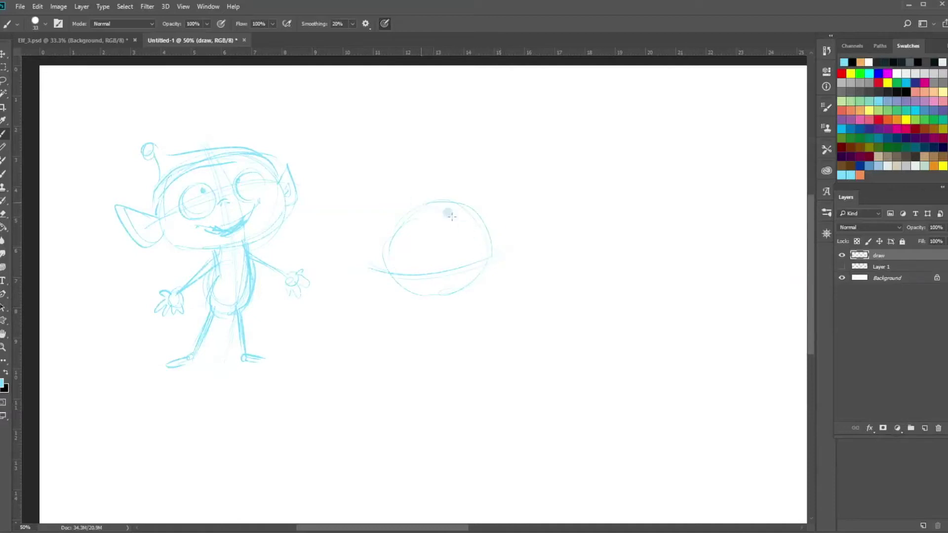
{"action": "mouse_move", "coordinate": [461, 218]}
{"action": "left_mouse_down"}
{"action": "mouse_move", "coordinate": [488, 275]}
{"action": "mouse_move", "coordinate": [467, 324]}
{"action": "left_mouse_up"}
{"action": "left_click_drag", "start_coordinate": [489, 261], "coordinate": [450, 332]}
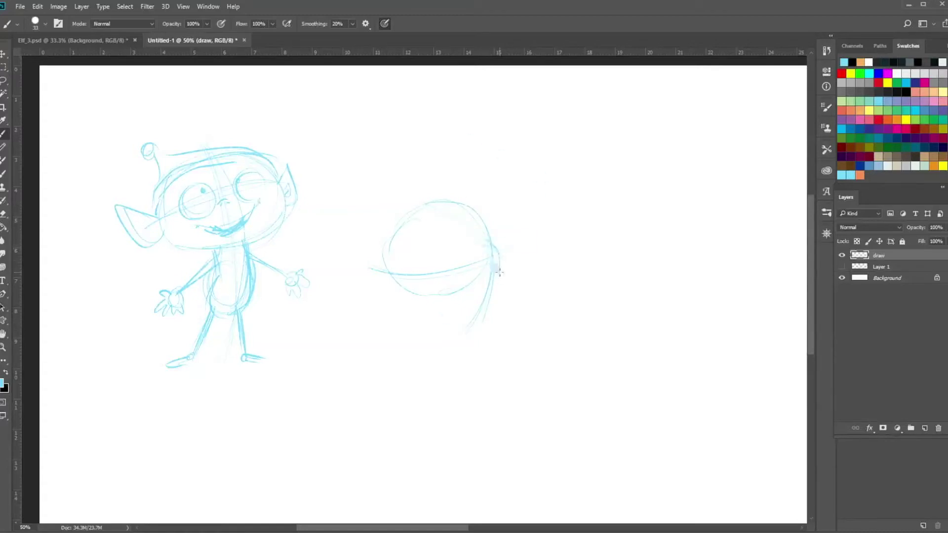
{"action": "mouse_move", "coordinate": [450, 301]}
{"action": "left_mouse_down"}
{"action": "mouse_move", "coordinate": [498, 298]}
{"action": "mouse_move", "coordinate": [461, 321]}
{"action": "mouse_move", "coordinate": [441, 302]}
{"action": "mouse_move", "coordinate": [481, 326]}
{"action": "left_mouse_up"}
{"action": "mouse_move", "coordinate": [467, 287]}
{"action": "left_mouse_down"}
{"action": "mouse_move", "coordinate": [500, 305]}
{"action": "mouse_move", "coordinate": [493, 257]}
{"action": "mouse_move", "coordinate": [501, 291]}
{"action": "mouse_move", "coordinate": [495, 306]}
{"action": "mouse_move", "coordinate": [485, 286]}
{"action": "mouse_move", "coordinate": [475, 329]}
{"action": "left_mouse_up"}
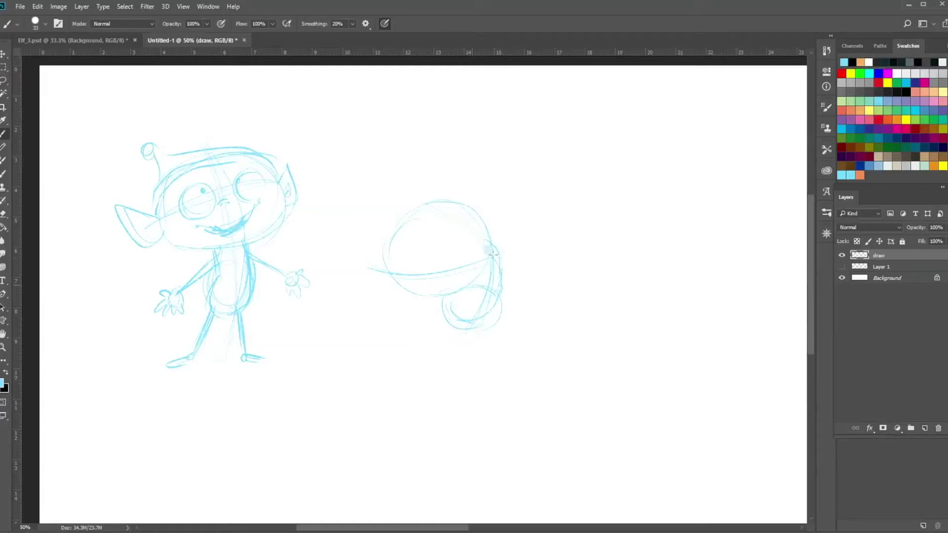
Reinforce the second elf's head outline, and add pointed ears, round eyes with pupils, a nose and a mouth.
{"action": "left_click_drag", "start_coordinate": [437, 200], "coordinate": [381, 262]}
{"action": "mouse_move", "coordinate": [486, 249]}
{"action": "left_mouse_down"}
{"action": "mouse_move", "coordinate": [503, 203]}
{"action": "mouse_move", "coordinate": [509, 227]}
{"action": "left_mouse_up"}
{"action": "left_click_drag", "start_coordinate": [484, 268], "coordinate": [497, 254]}
{"action": "mouse_move", "coordinate": [388, 268]}
{"action": "left_mouse_down"}
{"action": "mouse_move", "coordinate": [368, 275]}
{"action": "mouse_move", "coordinate": [457, 278]}
{"action": "mouse_move", "coordinate": [465, 260]}
{"action": "mouse_move", "coordinate": [445, 277]}
{"action": "mouse_move", "coordinate": [452, 254]}
{"action": "left_mouse_up"}
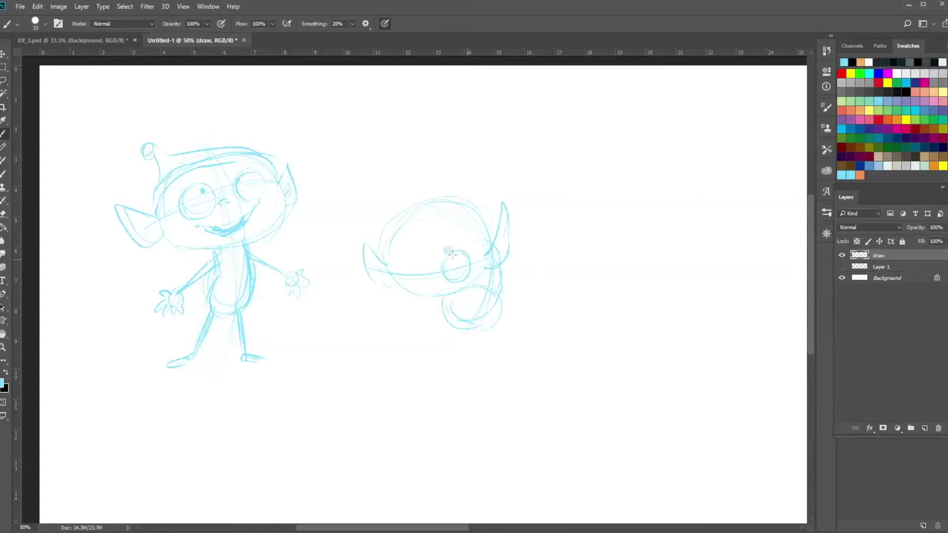
{"action": "mouse_move", "coordinate": [400, 283]}
{"action": "left_mouse_down"}
{"action": "mouse_move", "coordinate": [415, 263]}
{"action": "mouse_move", "coordinate": [412, 285]}
{"action": "mouse_move", "coordinate": [412, 261]}
{"action": "mouse_move", "coordinate": [433, 282]}
{"action": "left_mouse_up"}
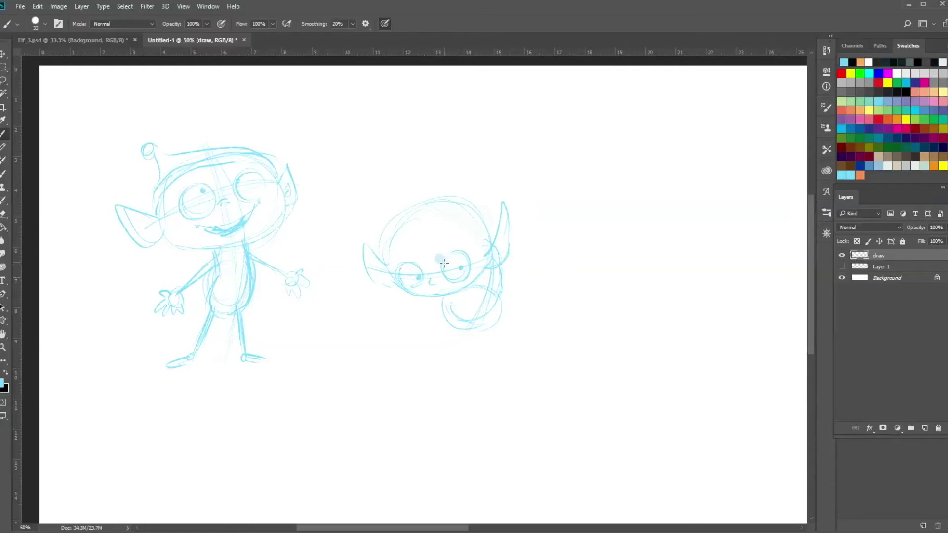
Erase the tops of the second elf's eyes and redraw them with drooping lids, and add a pointed pompom hat.
{"action": "key", "text": "e"}
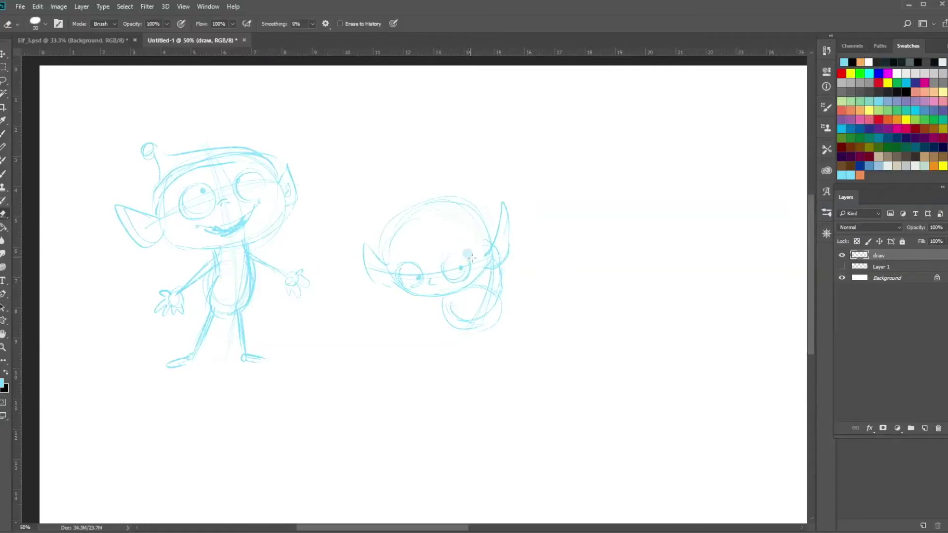
{"action": "key", "text": "b"}
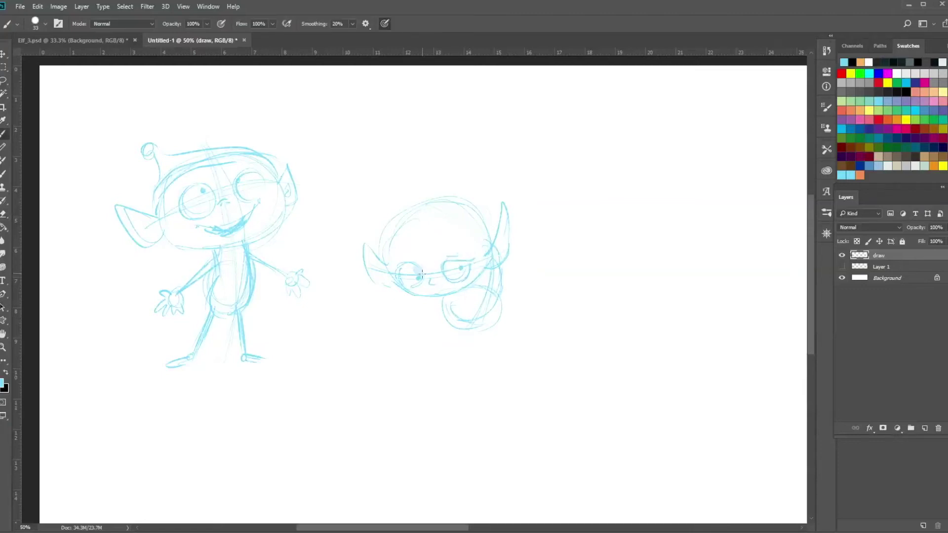
{"action": "key", "text": "e"}
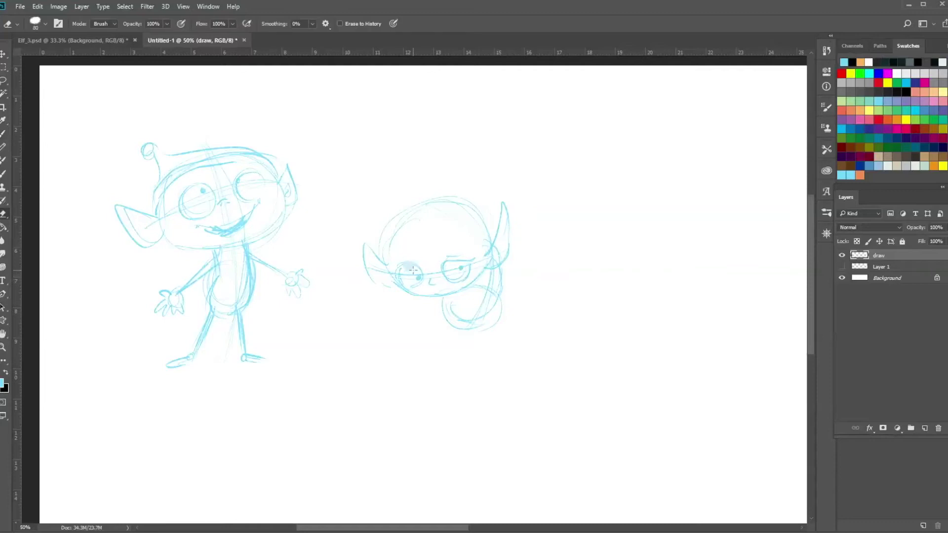
{"action": "key", "text": "b"}
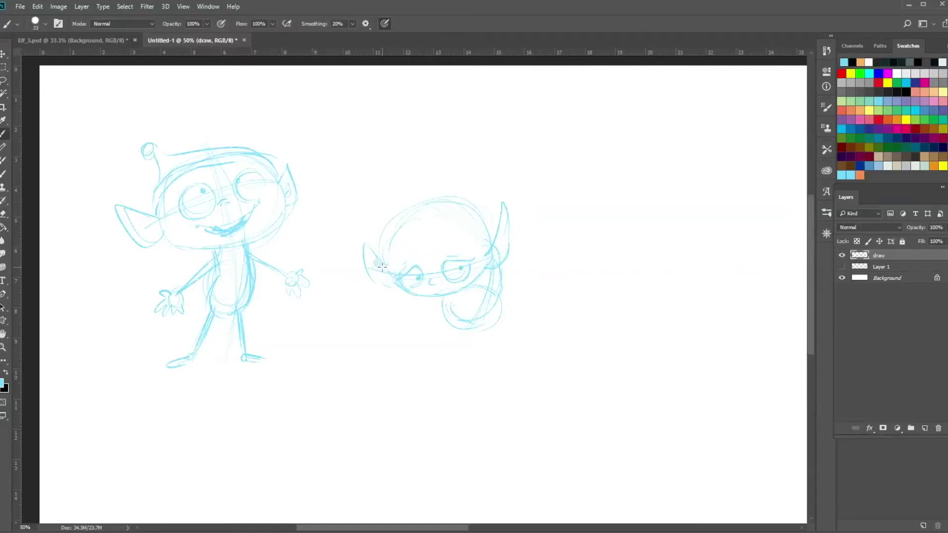
{"action": "mouse_move", "coordinate": [394, 258]}
{"action": "left_mouse_down"}
{"action": "mouse_move", "coordinate": [449, 240]}
{"action": "mouse_move", "coordinate": [488, 249]}
{"action": "mouse_move", "coordinate": [496, 237]}
{"action": "mouse_move", "coordinate": [480, 222]}
{"action": "mouse_move", "coordinate": [415, 235]}
{"action": "mouse_move", "coordinate": [380, 257]}
{"action": "mouse_move", "coordinate": [402, 205]}
{"action": "mouse_move", "coordinate": [482, 170]}
{"action": "left_mouse_up"}
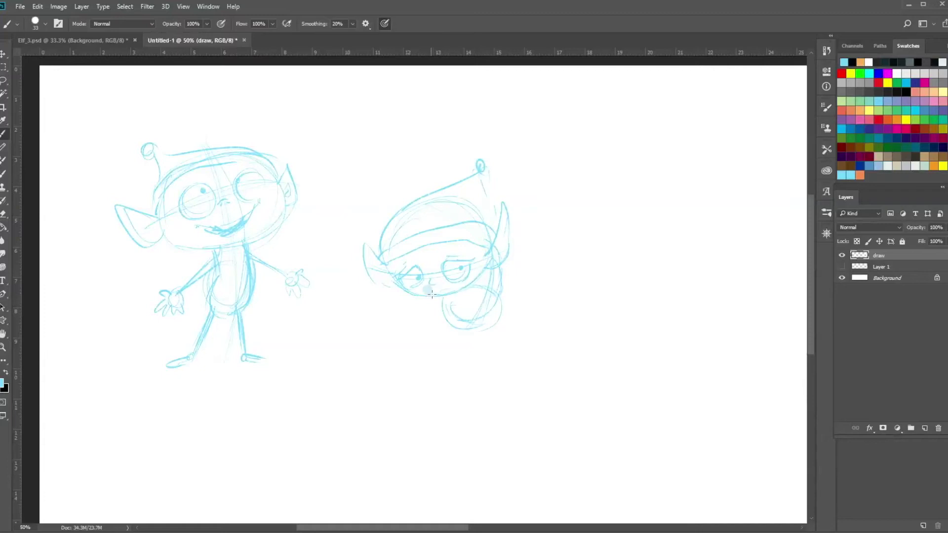
{"action": "left_click_drag", "start_coordinate": [432, 296], "coordinate": [444, 299]}
Sketch the second elf's long hanging arms with hands and its two short legs with pointed shoes.
{"action": "left_click_drag", "start_coordinate": [491, 281], "coordinate": [494, 345]}
{"action": "mouse_move", "coordinate": [494, 278]}
{"action": "left_mouse_down"}
{"action": "mouse_move", "coordinate": [507, 356]}
{"action": "mouse_move", "coordinate": [496, 342]}
{"action": "mouse_move", "coordinate": [496, 353]}
{"action": "mouse_move", "coordinate": [513, 355]}
{"action": "mouse_move", "coordinate": [501, 360]}
{"action": "mouse_move", "coordinate": [510, 368]}
{"action": "mouse_move", "coordinate": [517, 342]}
{"action": "mouse_move", "coordinate": [522, 359]}
{"action": "mouse_move", "coordinate": [517, 335]}
{"action": "left_mouse_up"}
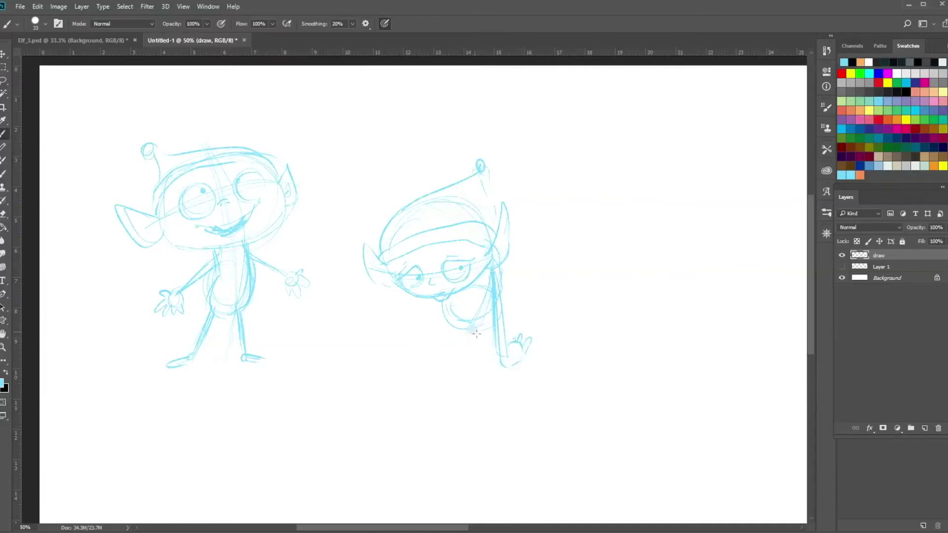
{"action": "mouse_move", "coordinate": [444, 301]}
{"action": "left_mouse_down"}
{"action": "mouse_move", "coordinate": [474, 334]}
{"action": "mouse_move", "coordinate": [463, 363]}
{"action": "left_mouse_up"}
{"action": "left_click_drag", "start_coordinate": [474, 326], "coordinate": [468, 365]}
{"action": "mouse_move", "coordinate": [453, 334]}
{"action": "left_mouse_down"}
{"action": "mouse_move", "coordinate": [454, 369]}
{"action": "mouse_move", "coordinate": [442, 365]}
{"action": "mouse_move", "coordinate": [489, 372]}
{"action": "mouse_move", "coordinate": [447, 392]}
{"action": "mouse_move", "coordinate": [477, 388]}
{"action": "mouse_move", "coordinate": [486, 376]}
{"action": "mouse_move", "coordinate": [486, 385]}
{"action": "mouse_move", "coordinate": [452, 373]}
{"action": "mouse_move", "coordinate": [424, 381]}
{"action": "mouse_move", "coordinate": [460, 370]}
{"action": "left_mouse_up"}
{"action": "left_click_drag", "start_coordinate": [437, 302], "coordinate": [437, 346]}
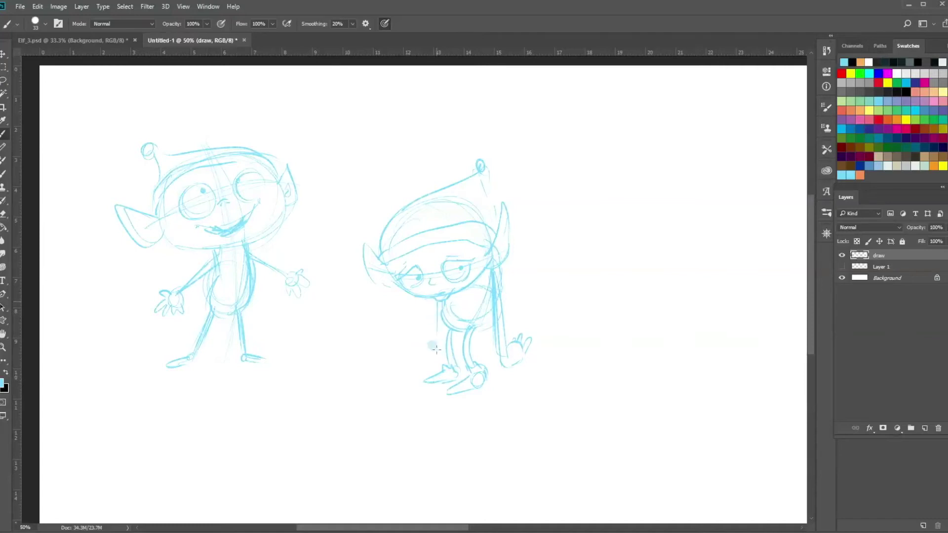
{"action": "mouse_move", "coordinate": [442, 302]}
{"action": "left_mouse_down"}
{"action": "mouse_move", "coordinate": [430, 346]}
{"action": "mouse_move", "coordinate": [439, 354]}
{"action": "left_mouse_up"}
Reinforce the second elf's back, both ears and the rear edge of its hat.
{"action": "left_click_drag", "start_coordinate": [498, 269], "coordinate": [504, 305]}
{"action": "left_click_drag", "start_coordinate": [500, 239], "coordinate": [506, 212]}
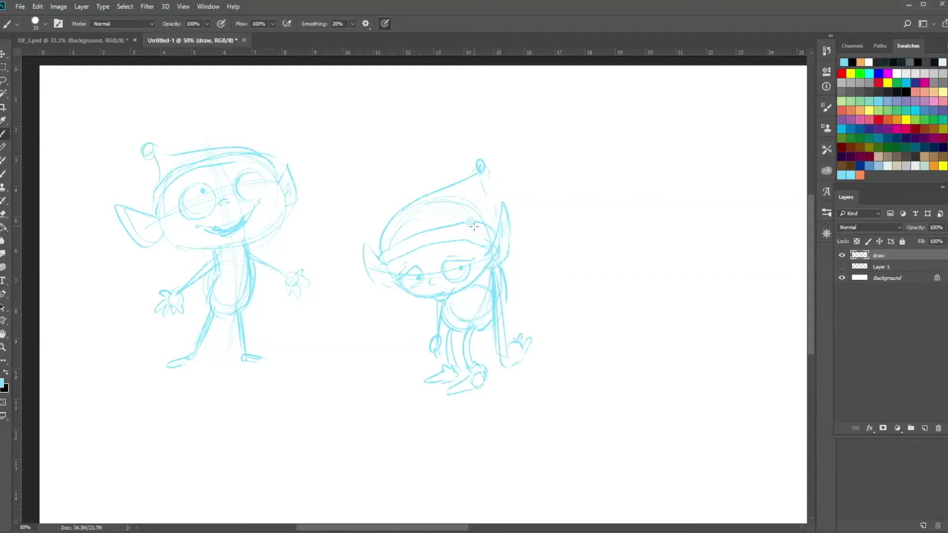
{"action": "left_click_drag", "start_coordinate": [483, 172], "coordinate": [496, 202]}
{"action": "mouse_move", "coordinate": [383, 259]}
{"action": "left_mouse_down"}
{"action": "mouse_move", "coordinate": [359, 250]}
{"action": "mouse_move", "coordinate": [385, 284]}
{"action": "left_mouse_up"}
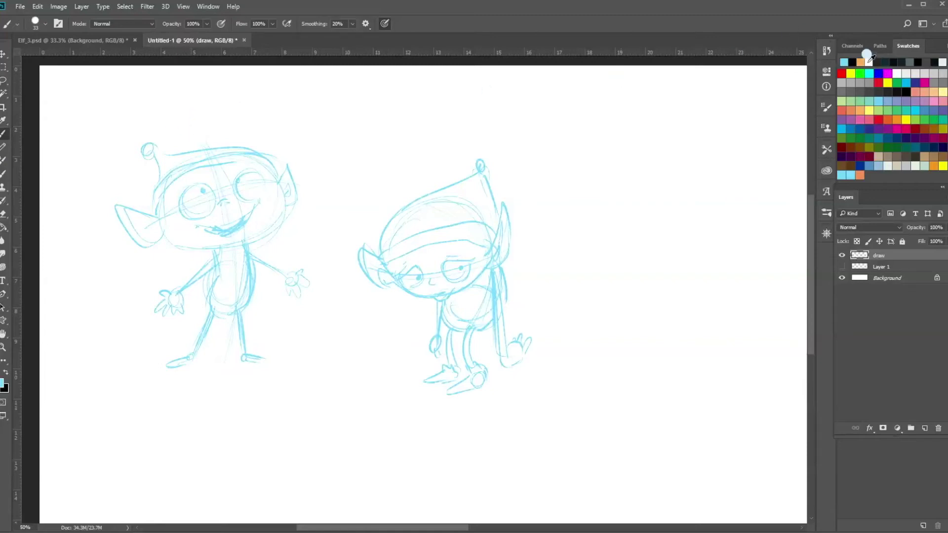
Draw orange lines of action through both elves, and resample the light blue from the sketch for the brush.
{"action": "left_click", "coordinate": [860, 61]}
{"action": "mouse_move", "coordinate": [194, 126]}
{"action": "left_mouse_down"}
{"action": "mouse_move", "coordinate": [235, 248]}
{"action": "mouse_move", "coordinate": [208, 363]}
{"action": "left_mouse_up"}
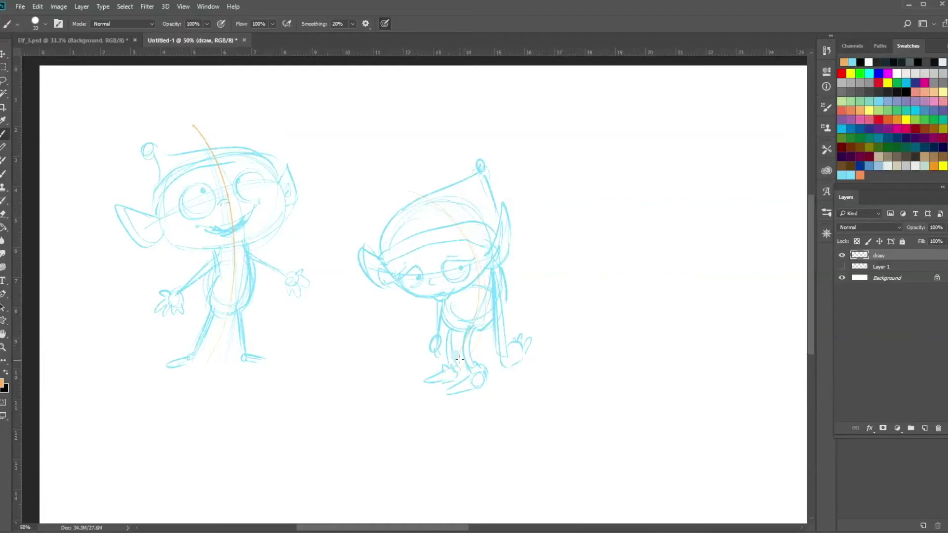
{"action": "left_click", "coordinate": [473, 327], "text": "alt"}
Sketch a large rounded head oval for a third elf in the empty canvas area beside the second elf.
{"action": "key", "text": "space"}
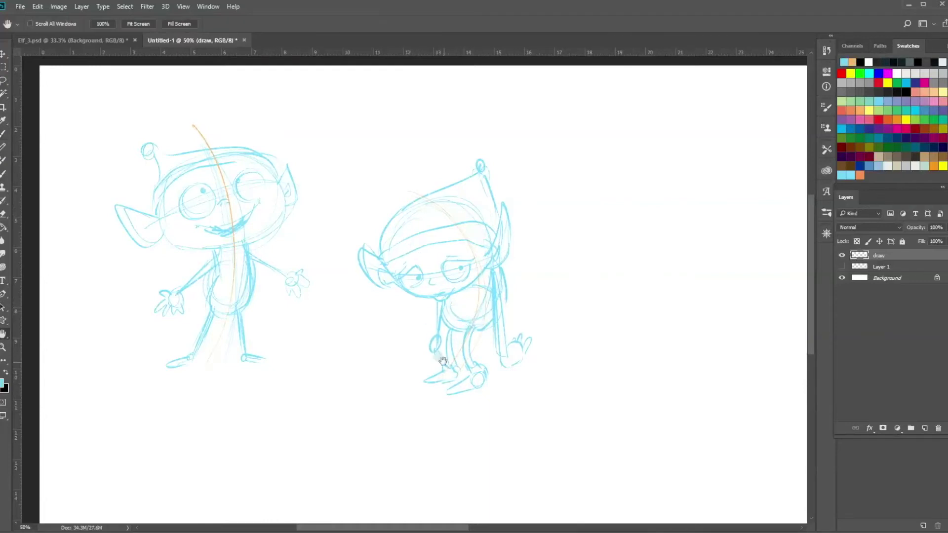
{"action": "mouse_move", "coordinate": [445, 388]}
{"action": "left_mouse_down"}
{"action": "mouse_move", "coordinate": [454, 279]}
{"action": "mouse_move", "coordinate": [348, 340]}
{"action": "mouse_move", "coordinate": [298, 387]}
{"action": "left_mouse_up"}
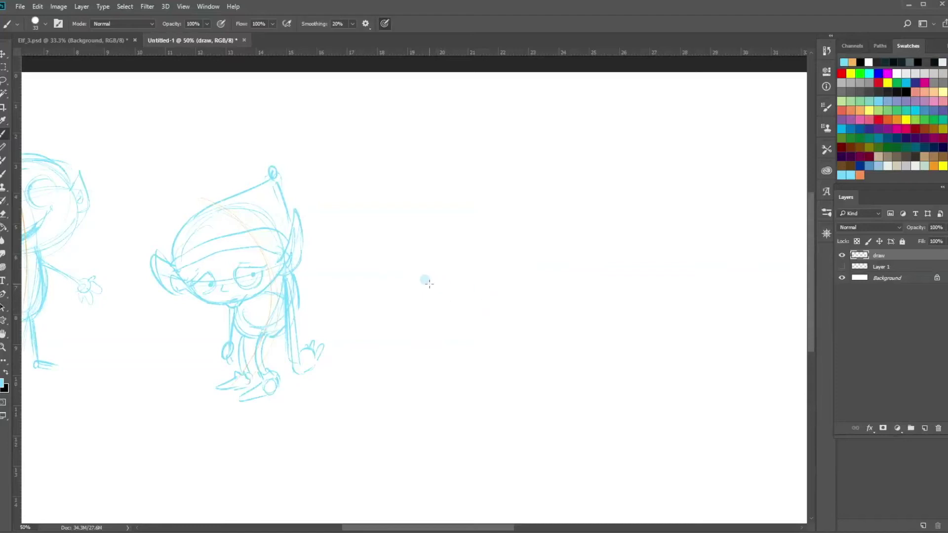
{"action": "mouse_move", "coordinate": [430, 290]}
{"action": "left_mouse_down"}
{"action": "mouse_move", "coordinate": [433, 355]}
{"action": "mouse_move", "coordinate": [487, 267]}
{"action": "mouse_move", "coordinate": [439, 358]}
{"action": "mouse_move", "coordinate": [503, 350]}
{"action": "left_mouse_up"}
{"action": "mouse_move", "coordinate": [436, 278]}
{"action": "left_mouse_down"}
{"action": "mouse_move", "coordinate": [525, 290]}
{"action": "mouse_move", "coordinate": [496, 356]}
{"action": "left_mouse_up"}
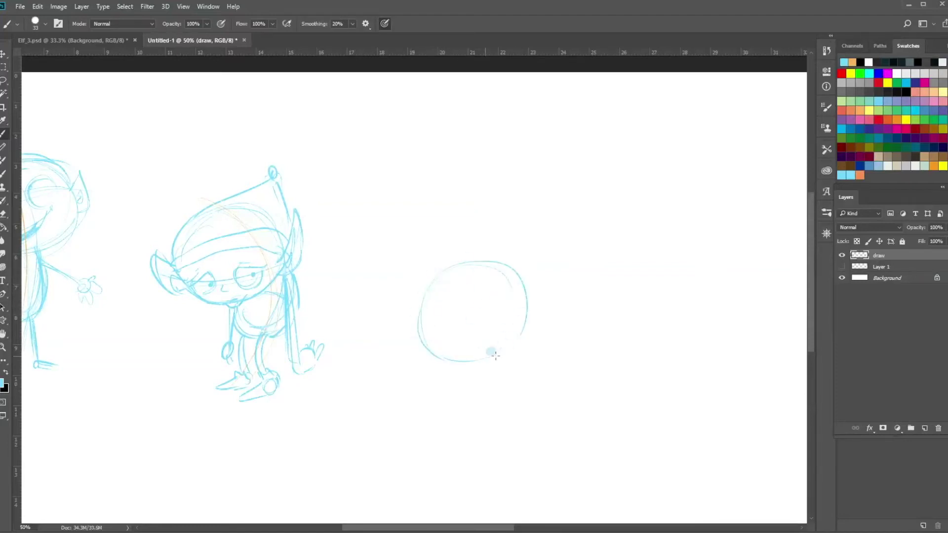
{"action": "left_click_drag", "start_coordinate": [524, 271], "coordinate": [475, 361]}
Sweep a curved line of action diagonally down through the third elf's head, and draw an arrow pointing left beneath it.
{"action": "left_click_drag", "start_coordinate": [441, 241], "coordinate": [528, 422]}
{"action": "mouse_move", "coordinate": [440, 264]}
{"action": "left_mouse_down"}
{"action": "mouse_move", "coordinate": [563, 441]}
{"action": "mouse_move", "coordinate": [535, 420]}
{"action": "left_mouse_up"}
{"action": "left_click_drag", "start_coordinate": [467, 332], "coordinate": [528, 412]}
{"action": "mouse_move", "coordinate": [437, 409]}
{"action": "left_mouse_down"}
{"action": "mouse_move", "coordinate": [369, 409]}
{"action": "mouse_move", "coordinate": [382, 394]}
{"action": "mouse_move", "coordinate": [392, 411]}
{"action": "left_mouse_up"}
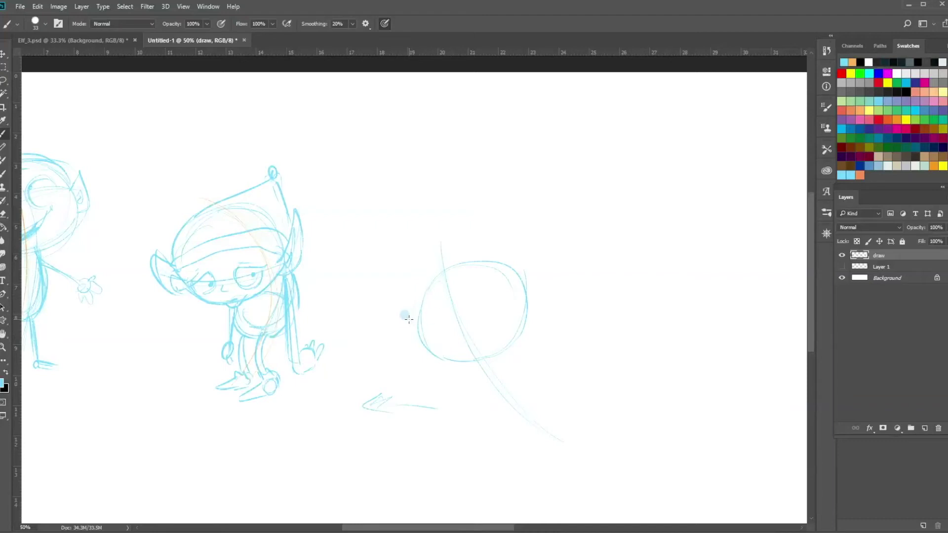
Add a curved eye line, an off-centre vertical face guideline and a pointed ear to the third elf's head.
{"action": "left_click_drag", "start_coordinate": [410, 321], "coordinate": [525, 307]}
{"action": "left_click_drag", "start_coordinate": [449, 261], "coordinate": [441, 317]}
{"action": "mouse_move", "coordinate": [438, 283]}
{"action": "left_mouse_down"}
{"action": "mouse_move", "coordinate": [451, 361]}
{"action": "mouse_move", "coordinate": [446, 277]}
{"action": "mouse_move", "coordinate": [467, 382]}
{"action": "left_mouse_up"}
{"action": "mouse_move", "coordinate": [491, 289]}
{"action": "left_mouse_down"}
{"action": "mouse_move", "coordinate": [498, 349]}
{"action": "mouse_move", "coordinate": [492, 292]}
{"action": "mouse_move", "coordinate": [507, 321]}
{"action": "mouse_move", "coordinate": [496, 319]}
{"action": "mouse_move", "coordinate": [512, 294]}
{"action": "mouse_move", "coordinate": [491, 313]}
{"action": "mouse_move", "coordinate": [533, 267]}
{"action": "mouse_move", "coordinate": [530, 316]}
{"action": "left_mouse_up"}
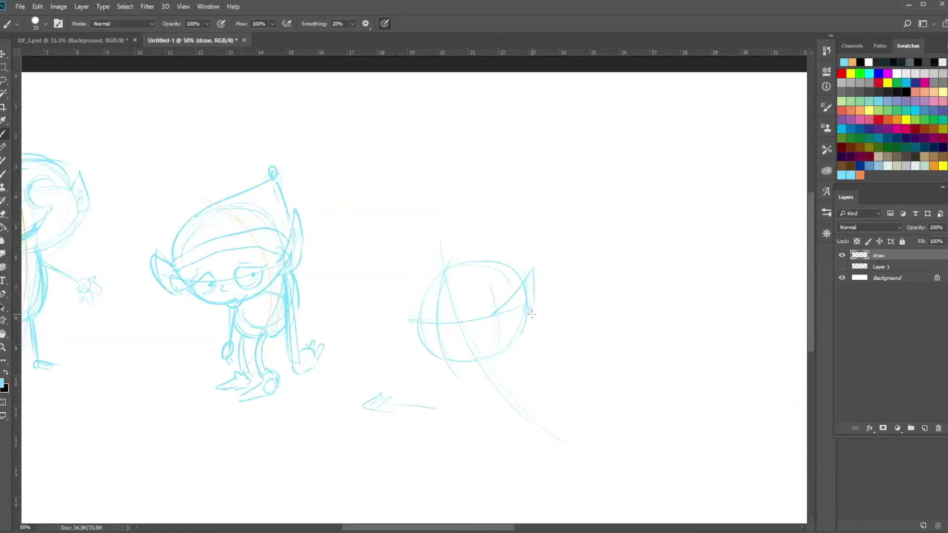
Draw the third elf's round eyes, nose and jaw, and sketch a small round torso joined to the head by a neck.
{"action": "mouse_move", "coordinate": [425, 327]}
{"action": "left_mouse_down"}
{"action": "mouse_move", "coordinate": [426, 308]}
{"action": "mouse_move", "coordinate": [449, 341]}
{"action": "mouse_move", "coordinate": [457, 302]}
{"action": "left_mouse_up"}
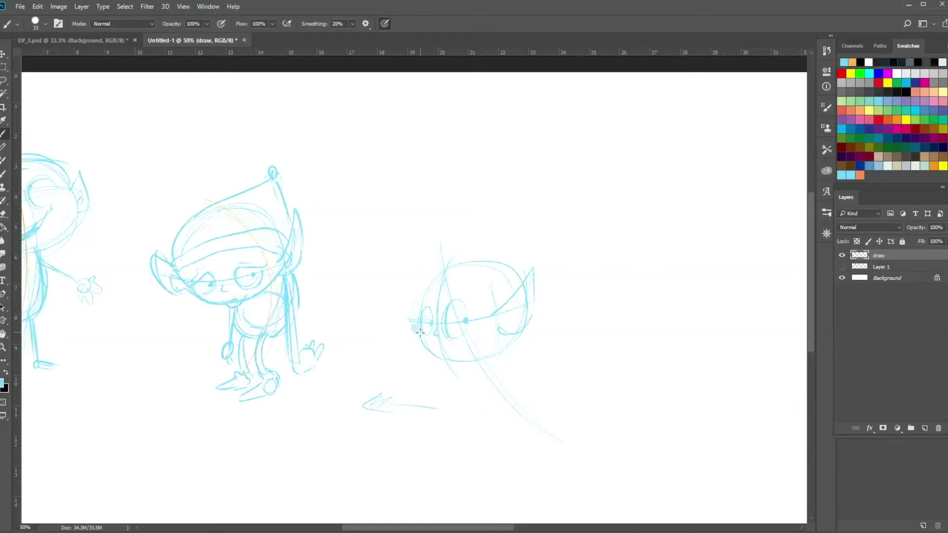
{"action": "mouse_move", "coordinate": [418, 332]}
{"action": "left_mouse_down"}
{"action": "mouse_move", "coordinate": [423, 352]}
{"action": "mouse_move", "coordinate": [443, 362]}
{"action": "left_mouse_up"}
{"action": "mouse_move", "coordinate": [505, 319]}
{"action": "left_mouse_down"}
{"action": "mouse_move", "coordinate": [487, 355]}
{"action": "mouse_move", "coordinate": [432, 362]}
{"action": "mouse_move", "coordinate": [465, 363]}
{"action": "mouse_move", "coordinate": [436, 362]}
{"action": "mouse_move", "coordinate": [460, 367]}
{"action": "mouse_move", "coordinate": [498, 409]}
{"action": "left_mouse_up"}
{"action": "left_click_drag", "start_coordinate": [475, 366], "coordinate": [526, 414]}
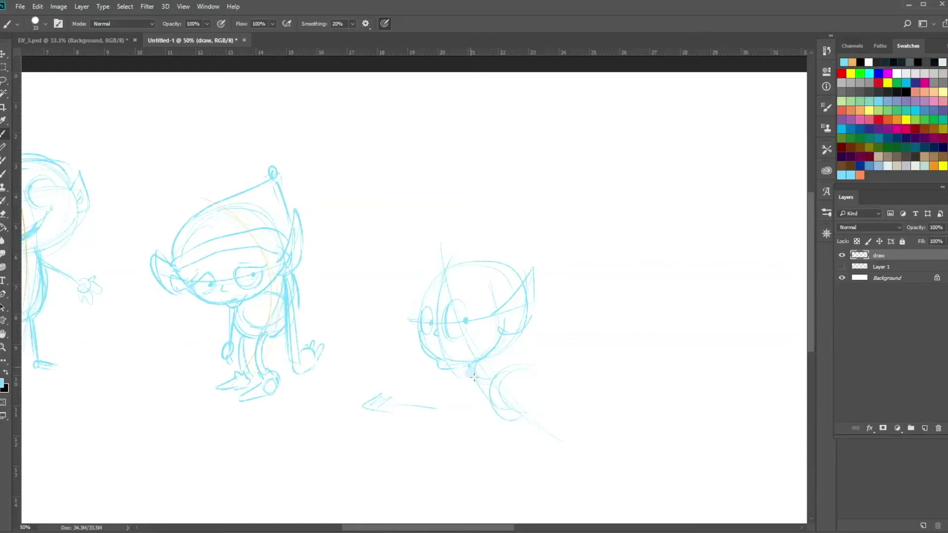
{"action": "mouse_move", "coordinate": [473, 377]}
{"action": "left_mouse_down"}
{"action": "mouse_move", "coordinate": [529, 370]}
{"action": "mouse_move", "coordinate": [504, 354]}
{"action": "mouse_move", "coordinate": [540, 384]}
{"action": "mouse_move", "coordinate": [512, 410]}
{"action": "mouse_move", "coordinate": [540, 395]}
{"action": "mouse_move", "coordinate": [515, 409]}
{"action": "left_mouse_up"}
Sketch the third elf's legs in a long running stride, with the front leg reaching forward and the rear leg bent up behind.
{"action": "mouse_move", "coordinate": [503, 403]}
{"action": "left_mouse_down"}
{"action": "mouse_move", "coordinate": [437, 400]}
{"action": "mouse_move", "coordinate": [575, 433]}
{"action": "left_mouse_up"}
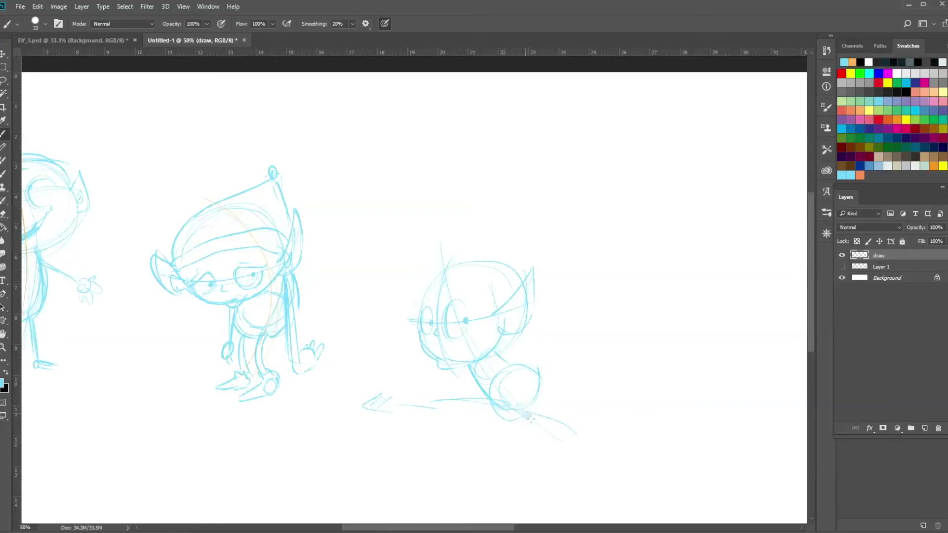
{"action": "left_click_drag", "start_coordinate": [412, 405], "coordinate": [596, 460]}
{"action": "left_click_drag", "start_coordinate": [491, 411], "coordinate": [432, 399]}
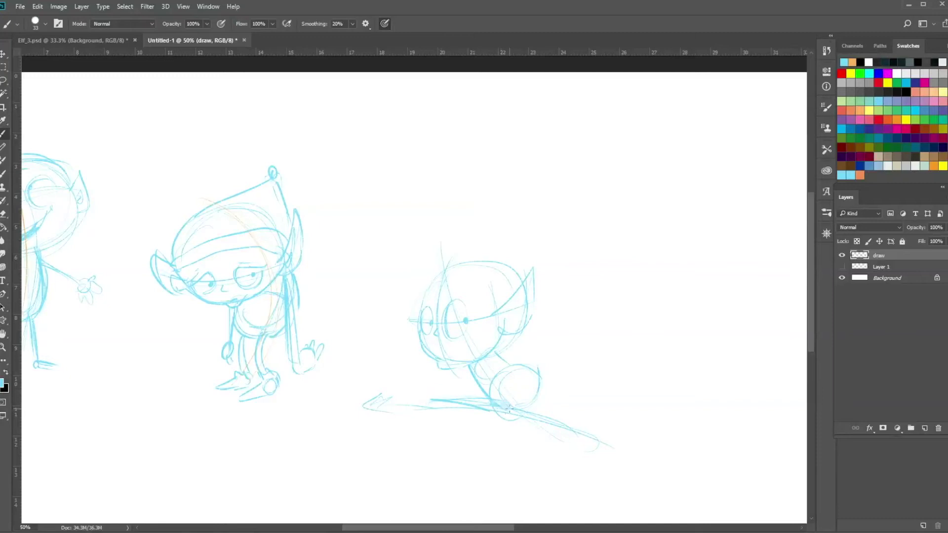
{"action": "mouse_move", "coordinate": [509, 406]}
{"action": "left_mouse_down"}
{"action": "mouse_move", "coordinate": [445, 401]}
{"action": "mouse_move", "coordinate": [410, 434]}
{"action": "left_mouse_up"}
{"action": "left_click_drag", "start_coordinate": [410, 400], "coordinate": [408, 434]}
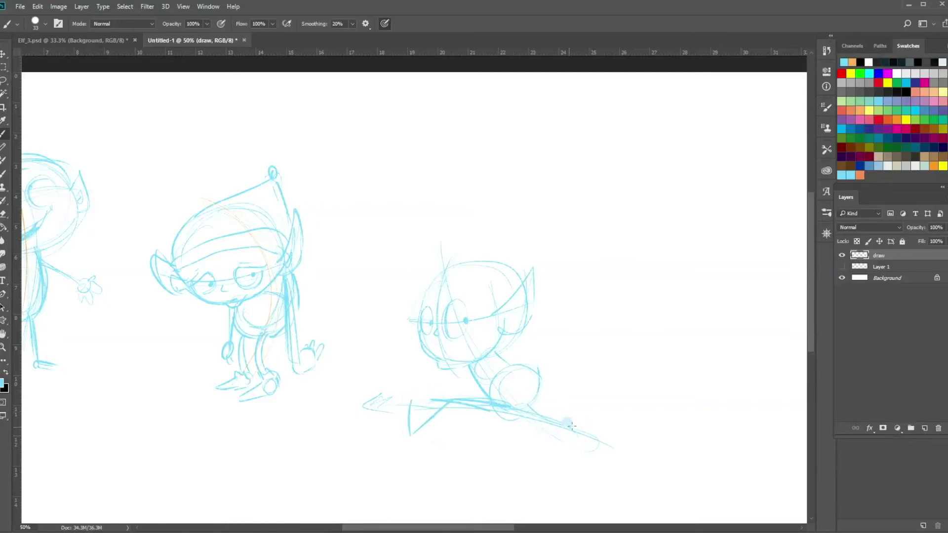
{"action": "left_click_drag", "start_coordinate": [571, 425], "coordinate": [593, 373]}
{"action": "mouse_move", "coordinate": [536, 408]}
{"action": "left_mouse_down"}
{"action": "mouse_move", "coordinate": [576, 422]}
{"action": "mouse_move", "coordinate": [586, 406]}
{"action": "mouse_move", "coordinate": [573, 424]}
{"action": "mouse_move", "coordinate": [615, 399]}
{"action": "left_mouse_up"}
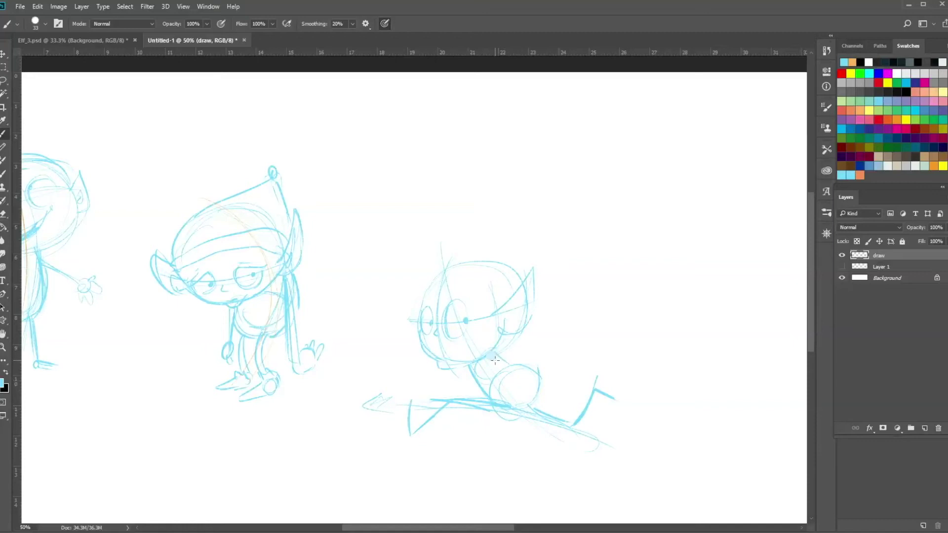
Add bent arms with round fists swinging behind and in front of the third elf, and scribble a flat pointed shape beneath it.
{"action": "mouse_move", "coordinate": [495, 359]}
{"action": "left_mouse_down"}
{"action": "mouse_move", "coordinate": [524, 339]}
{"action": "mouse_move", "coordinate": [555, 374]}
{"action": "mouse_move", "coordinate": [546, 362]}
{"action": "left_mouse_up"}
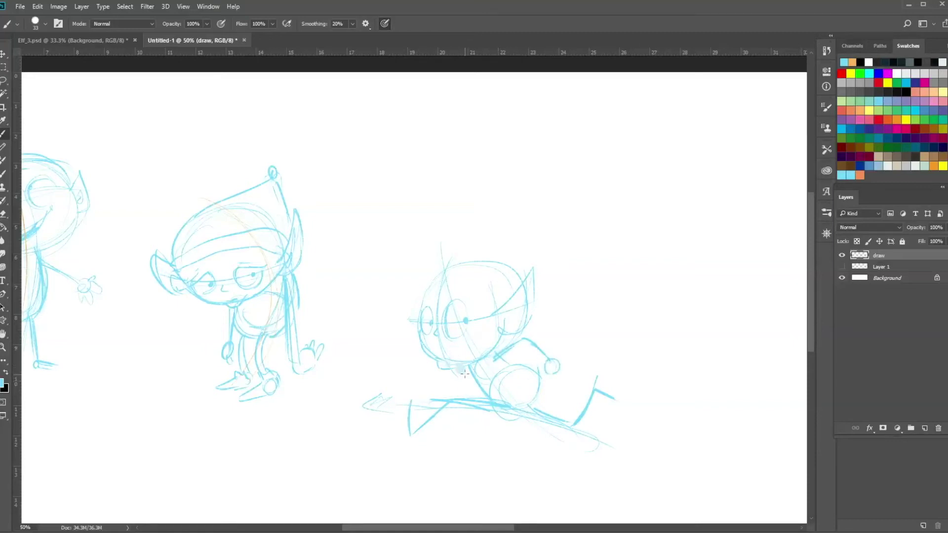
{"action": "mouse_move", "coordinate": [467, 371]}
{"action": "left_mouse_down"}
{"action": "mouse_move", "coordinate": [404, 387]}
{"action": "mouse_move", "coordinate": [406, 352]}
{"action": "mouse_move", "coordinate": [415, 364]}
{"action": "left_mouse_up"}
{"action": "left_click_drag", "start_coordinate": [522, 490], "coordinate": [538, 487]}
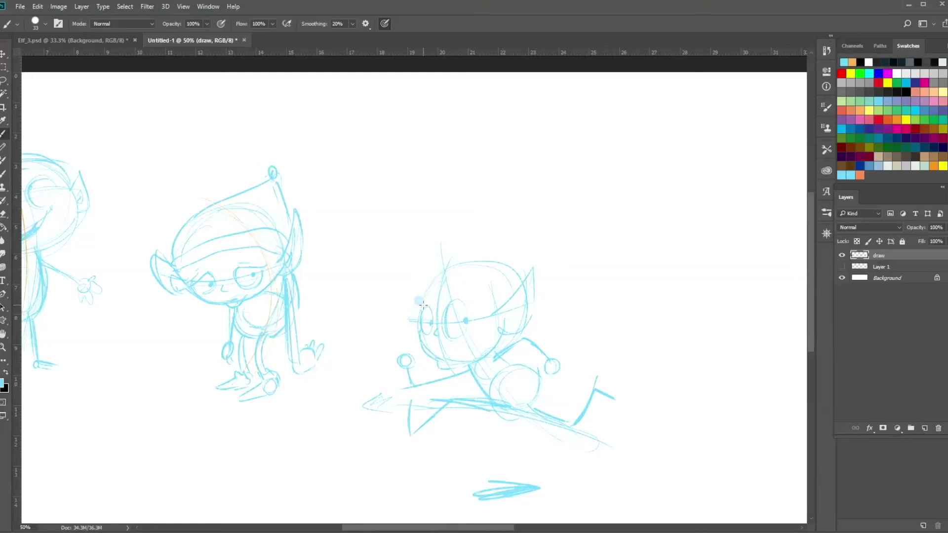
Draw the third elf's hat brim and a long hat streaming straight back to a pom-pom, with short speed lines above.
{"action": "mouse_move", "coordinate": [421, 305]}
{"action": "left_mouse_down"}
{"action": "mouse_move", "coordinate": [435, 278]}
{"action": "mouse_move", "coordinate": [456, 268]}
{"action": "mouse_move", "coordinate": [503, 295]}
{"action": "left_mouse_up"}
{"action": "mouse_move", "coordinate": [427, 277]}
{"action": "left_mouse_down"}
{"action": "mouse_move", "coordinate": [438, 257]}
{"action": "mouse_move", "coordinate": [486, 260]}
{"action": "mouse_move", "coordinate": [520, 290]}
{"action": "mouse_move", "coordinate": [508, 299]}
{"action": "mouse_move", "coordinate": [534, 312]}
{"action": "left_mouse_up"}
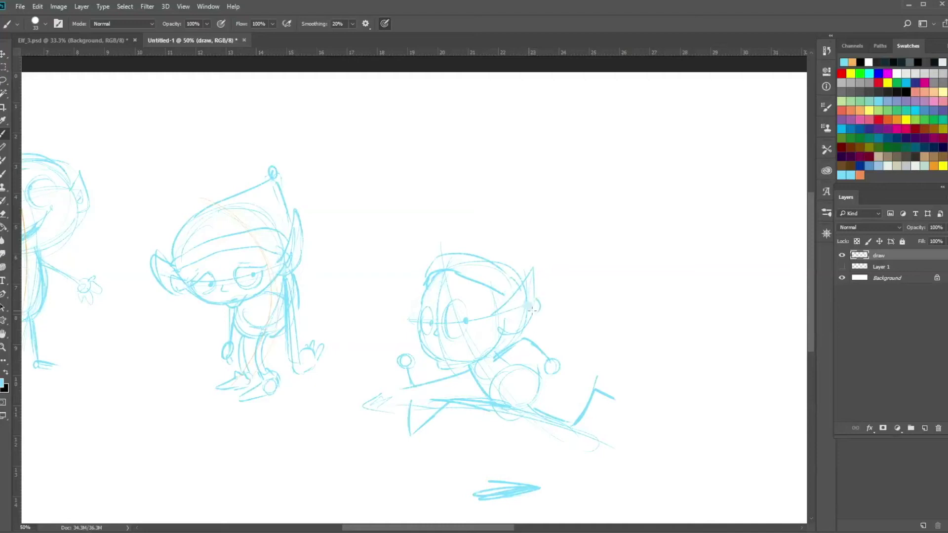
{"action": "left_click_drag", "start_coordinate": [441, 253], "coordinate": [629, 257]}
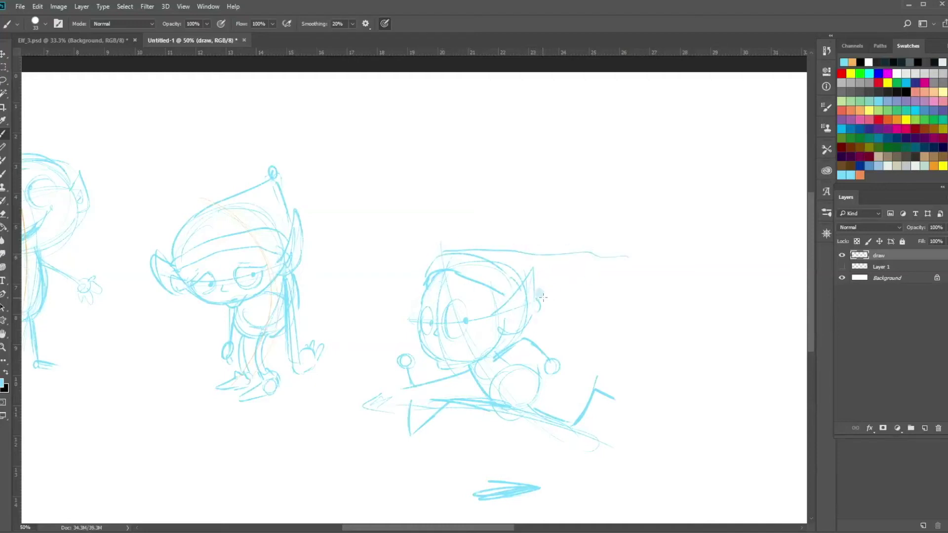
{"action": "mouse_move", "coordinate": [539, 299]}
{"action": "left_mouse_down"}
{"action": "mouse_move", "coordinate": [623, 256]}
{"action": "mouse_move", "coordinate": [579, 251]}
{"action": "left_mouse_up"}
{"action": "mouse_move", "coordinate": [503, 260]}
{"action": "left_mouse_down"}
{"action": "mouse_move", "coordinate": [645, 265]}
{"action": "mouse_move", "coordinate": [625, 261]}
{"action": "left_mouse_up"}
{"action": "mouse_move", "coordinate": [455, 238]}
{"action": "left_mouse_down"}
{"action": "mouse_move", "coordinate": [503, 236]}
{"action": "mouse_move", "coordinate": [502, 228]}
{"action": "left_mouse_up"}
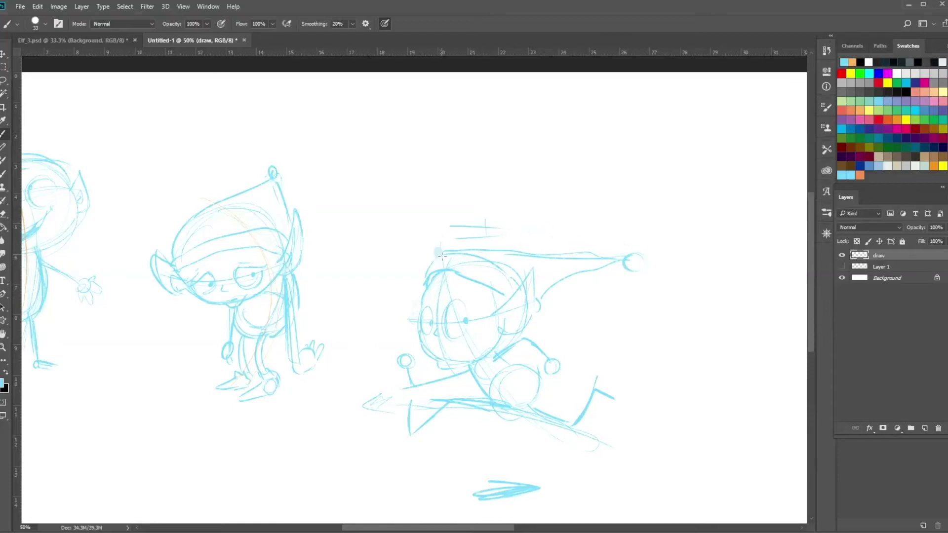
{"action": "mouse_move", "coordinate": [433, 262]}
{"action": "left_mouse_down"}
{"action": "mouse_move", "coordinate": [429, 231]}
{"action": "mouse_move", "coordinate": [496, 253]}
{"action": "left_mouse_up"}
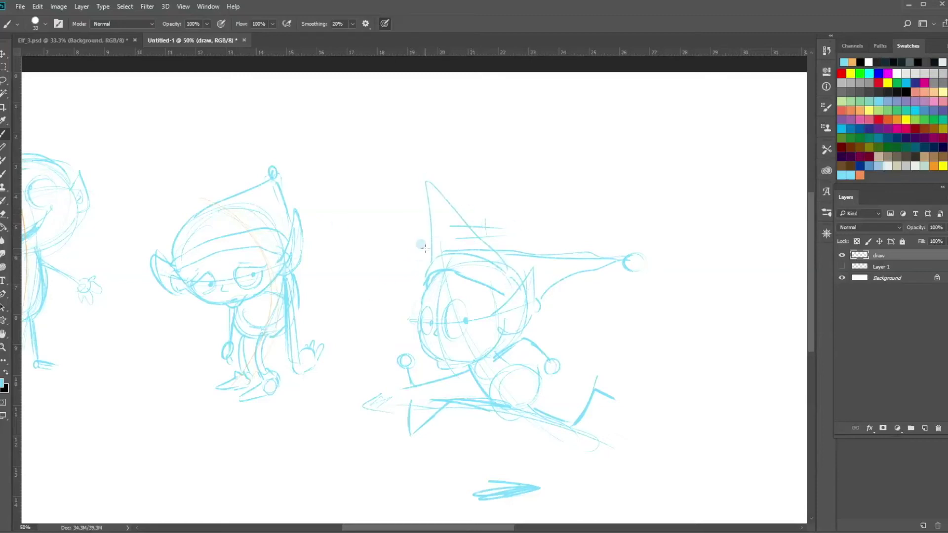
{"action": "key", "text": "ctrl+z"}
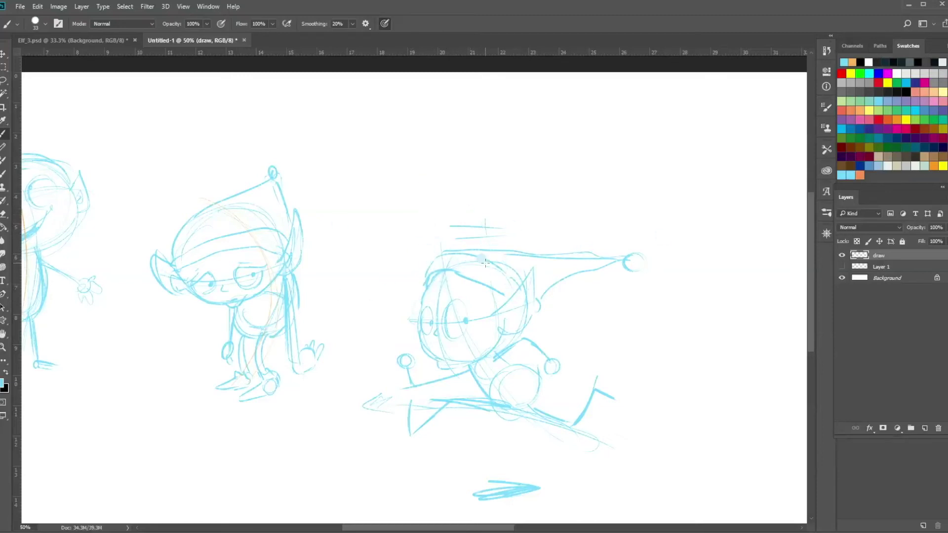
Detail the third elf's face with inner ear lines, an eyebrow and an open smile, erasing stray lines around the mouth.
{"action": "mouse_move", "coordinate": [502, 315]}
{"action": "left_mouse_down"}
{"action": "mouse_move", "coordinate": [522, 305]}
{"action": "mouse_move", "coordinate": [510, 324]}
{"action": "mouse_move", "coordinate": [466, 320]}
{"action": "mouse_move", "coordinate": [457, 287]}
{"action": "left_mouse_up"}
{"action": "left_click_drag", "start_coordinate": [441, 355], "coordinate": [451, 358]}
{"action": "left_click_drag", "start_coordinate": [511, 327], "coordinate": [489, 356]}
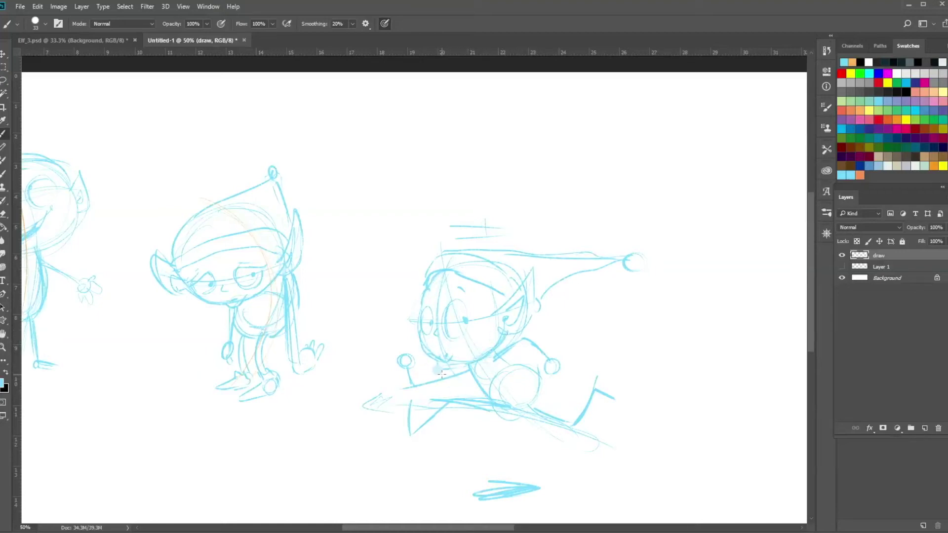
{"action": "key", "text": "e"}
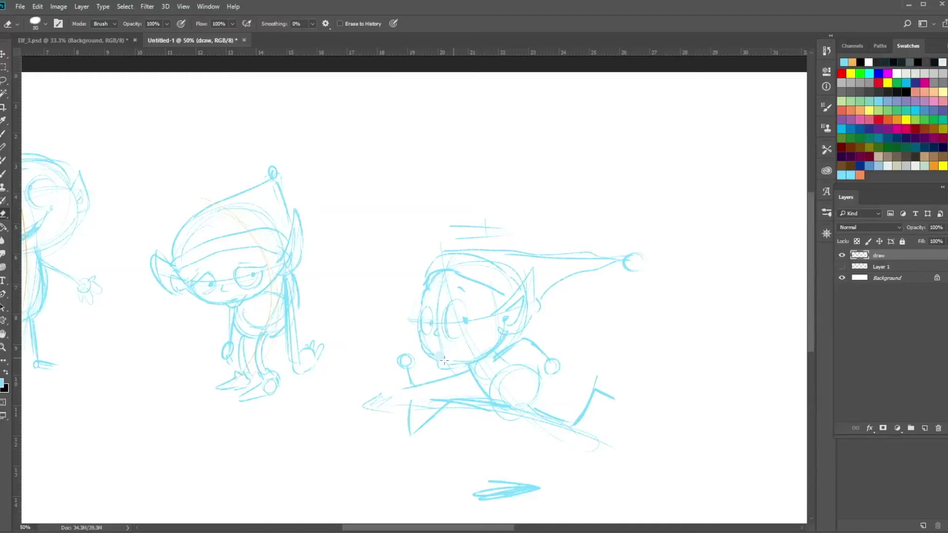
{"action": "key", "text": "b"}
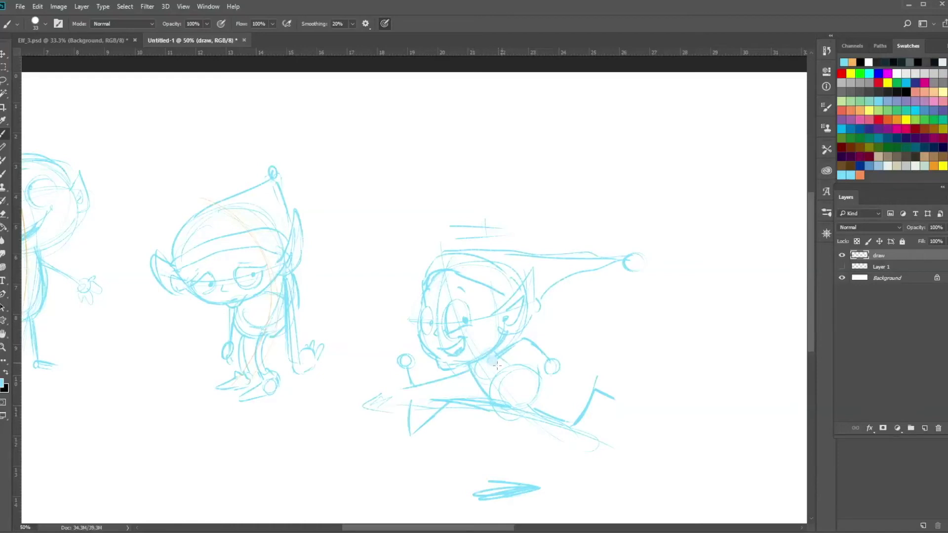
Add the third elf's tunic hem, front shoe, rear knee and rear foot, and turn both fists into hands with fingers.
{"action": "left_click_drag", "start_coordinate": [491, 400], "coordinate": [495, 404]}
{"action": "mouse_move", "coordinate": [511, 364]}
{"action": "left_mouse_down"}
{"action": "mouse_move", "coordinate": [540, 375]}
{"action": "mouse_move", "coordinate": [552, 395]}
{"action": "left_mouse_up"}
{"action": "mouse_move", "coordinate": [411, 435]}
{"action": "left_mouse_down"}
{"action": "mouse_move", "coordinate": [418, 408]}
{"action": "mouse_move", "coordinate": [415, 431]}
{"action": "left_mouse_up"}
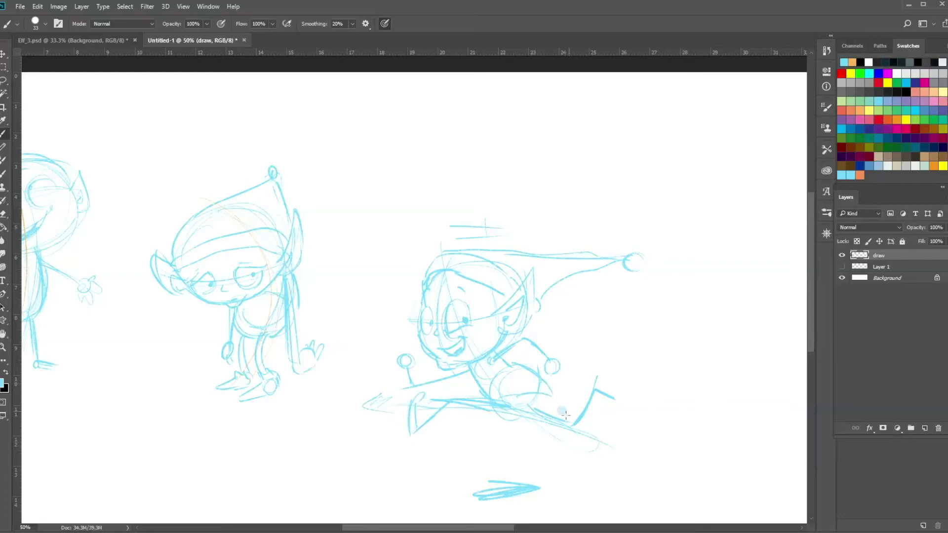
{"action": "mouse_move", "coordinate": [573, 424]}
{"action": "left_mouse_down"}
{"action": "mouse_move", "coordinate": [595, 390]}
{"action": "mouse_move", "coordinate": [624, 397]}
{"action": "mouse_move", "coordinate": [626, 410]}
{"action": "left_mouse_up"}
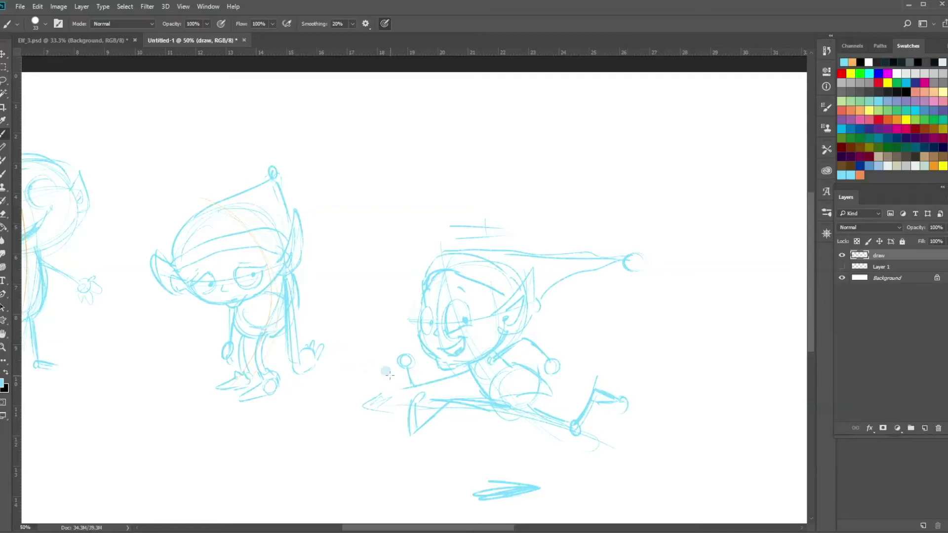
{"action": "mouse_move", "coordinate": [406, 365]}
{"action": "left_mouse_down"}
{"action": "mouse_move", "coordinate": [413, 359]}
{"action": "mouse_move", "coordinate": [403, 350]}
{"action": "left_mouse_up"}
{"action": "left_click_drag", "start_coordinate": [556, 363], "coordinate": [562, 369]}
Sketch a large head oval for a fourth elf in the empty area beside the third, with a curved line of action sweeping below.
{"action": "key", "text": "h"}
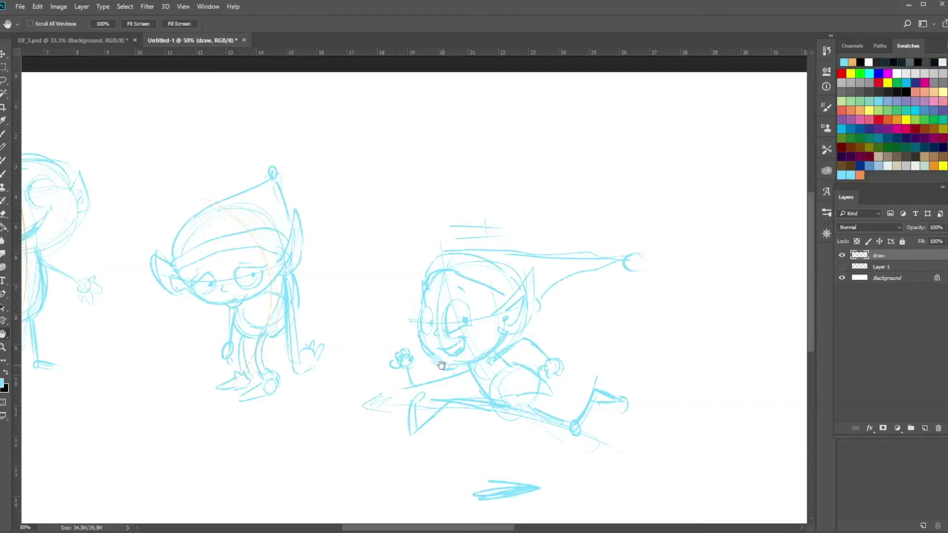
{"action": "left_click_drag", "start_coordinate": [509, 336], "coordinate": [212, 327]}
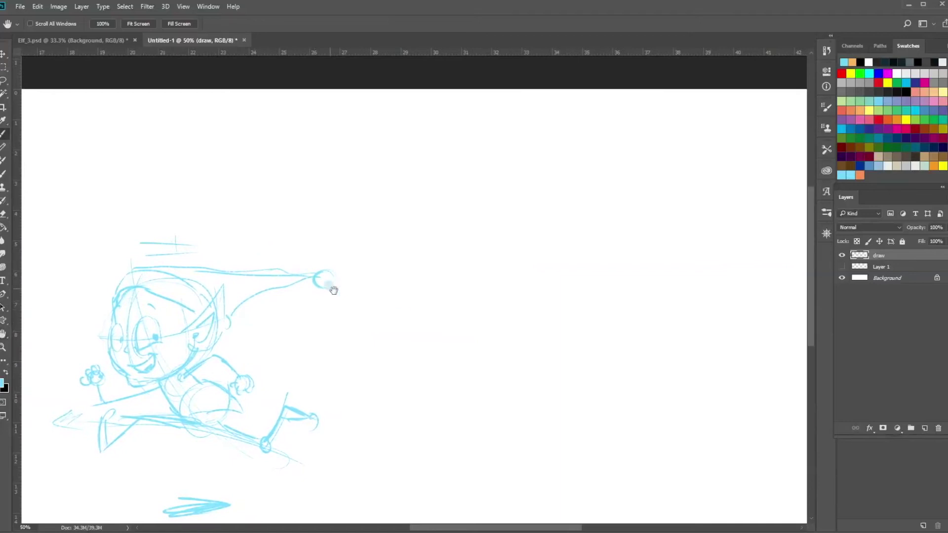
{"action": "key", "text": "b"}
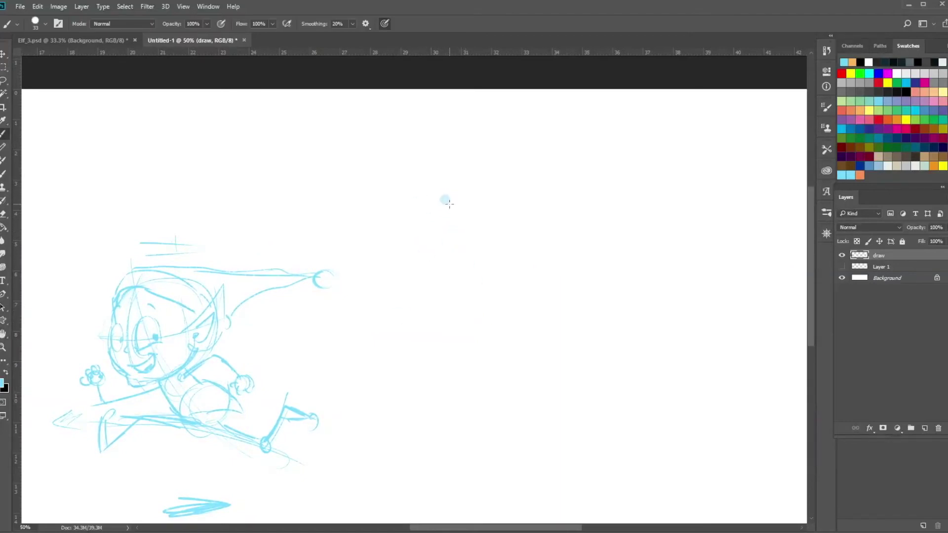
{"action": "mouse_move", "coordinate": [468, 180]}
{"action": "left_mouse_down"}
{"action": "mouse_move", "coordinate": [433, 273]}
{"action": "mouse_move", "coordinate": [433, 265]}
{"action": "mouse_move", "coordinate": [496, 280]}
{"action": "mouse_move", "coordinate": [528, 223]}
{"action": "left_mouse_up"}
{"action": "mouse_move", "coordinate": [439, 193]}
{"action": "left_mouse_down"}
{"action": "mouse_move", "coordinate": [529, 214]}
{"action": "mouse_move", "coordinate": [519, 265]}
{"action": "mouse_move", "coordinate": [529, 218]}
{"action": "mouse_move", "coordinate": [427, 232]}
{"action": "mouse_move", "coordinate": [502, 258]}
{"action": "mouse_move", "coordinate": [483, 212]}
{"action": "mouse_move", "coordinate": [526, 246]}
{"action": "mouse_move", "coordinate": [515, 228]}
{"action": "mouse_move", "coordinate": [521, 306]}
{"action": "mouse_move", "coordinate": [530, 258]}
{"action": "mouse_move", "coordinate": [522, 298]}
{"action": "mouse_move", "coordinate": [480, 341]}
{"action": "left_mouse_up"}
{"action": "mouse_move", "coordinate": [530, 257]}
{"action": "left_mouse_down"}
{"action": "mouse_move", "coordinate": [490, 335]}
{"action": "mouse_move", "coordinate": [416, 374]}
{"action": "left_mouse_up"}
{"action": "mouse_move", "coordinate": [414, 227]}
{"action": "left_mouse_down"}
{"action": "mouse_move", "coordinate": [446, 189]}
{"action": "mouse_move", "coordinate": [512, 189]}
{"action": "mouse_move", "coordinate": [527, 241]}
{"action": "left_mouse_up"}
{"action": "mouse_move", "coordinate": [499, 178]}
{"action": "left_mouse_down"}
{"action": "mouse_move", "coordinate": [522, 237]}
{"action": "mouse_move", "coordinate": [521, 263]}
{"action": "left_mouse_up"}
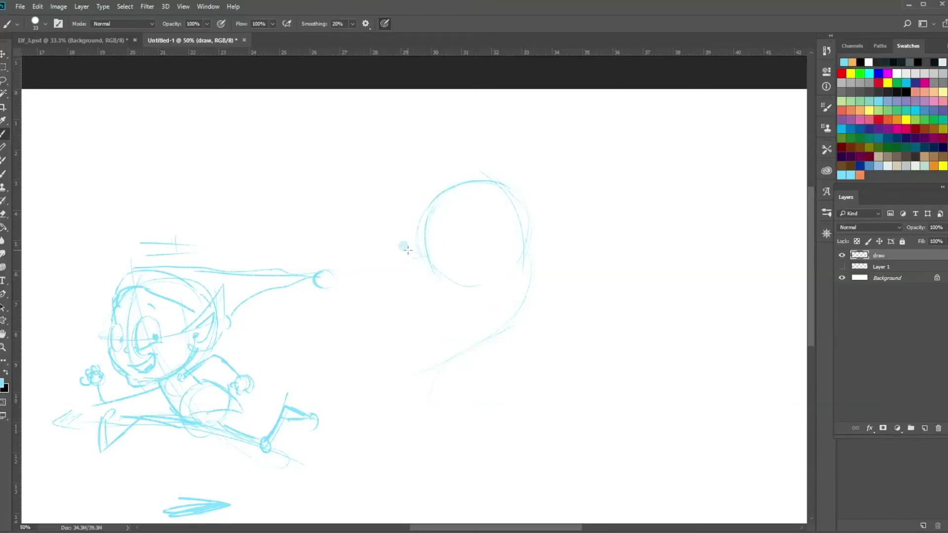
Add a curved eye line, an off-centre vertical face guideline and a tall pointed ear to the fourth elf's head.
{"action": "left_click_drag", "start_coordinate": [407, 252], "coordinate": [512, 239]}
{"action": "left_click_drag", "start_coordinate": [447, 258], "coordinate": [553, 185]}
{"action": "left_click_drag", "start_coordinate": [495, 240], "coordinate": [554, 183]}
{"action": "mouse_move", "coordinate": [441, 196]}
{"action": "left_mouse_down"}
{"action": "mouse_move", "coordinate": [467, 305]}
{"action": "mouse_move", "coordinate": [446, 249]}
{"action": "mouse_move", "coordinate": [483, 308]}
{"action": "left_mouse_up"}
{"action": "mouse_move", "coordinate": [523, 223]}
{"action": "left_mouse_down"}
{"action": "mouse_move", "coordinate": [543, 185]}
{"action": "mouse_move", "coordinate": [527, 250]}
{"action": "left_mouse_up"}
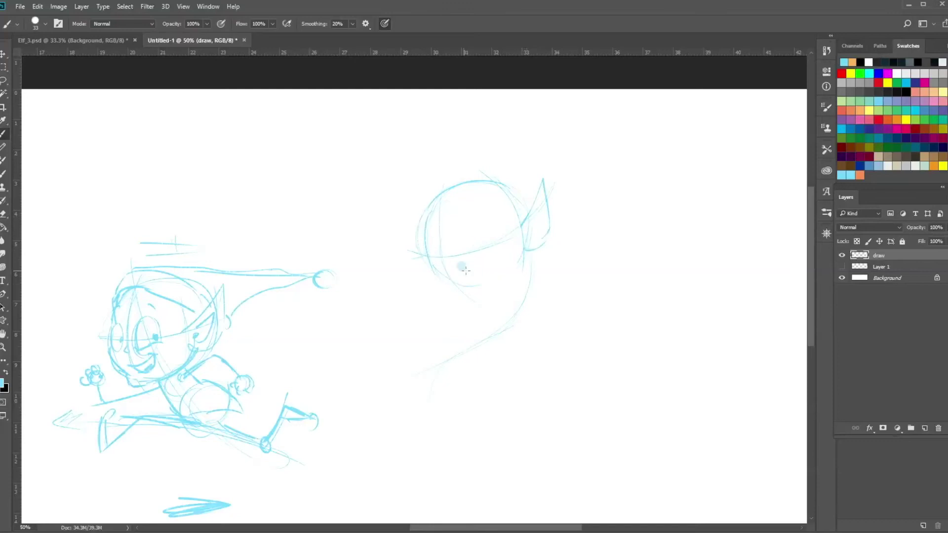
Draw the fourth elf's round eyes with pupils, small nose and jaw, and curve a hat brim line across the forehead.
{"action": "mouse_move", "coordinate": [460, 246]}
{"action": "left_mouse_down"}
{"action": "mouse_move", "coordinate": [486, 261]}
{"action": "mouse_move", "coordinate": [485, 243]}
{"action": "mouse_move", "coordinate": [478, 267]}
{"action": "mouse_move", "coordinate": [442, 259]}
{"action": "mouse_move", "coordinate": [436, 269]}
{"action": "left_mouse_up"}
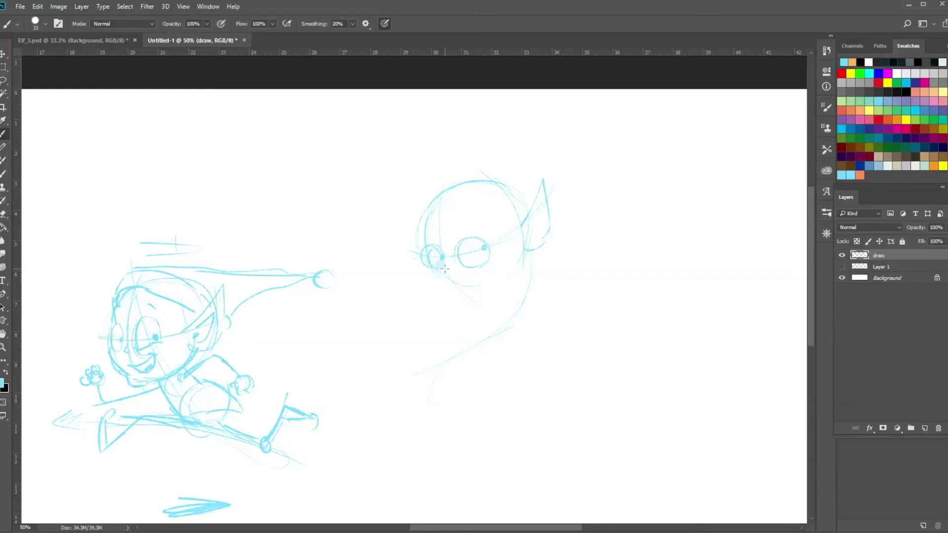
{"action": "mouse_move", "coordinate": [438, 271]}
{"action": "left_mouse_down"}
{"action": "mouse_move", "coordinate": [428, 282]}
{"action": "mouse_move", "coordinate": [489, 287]}
{"action": "mouse_move", "coordinate": [523, 256]}
{"action": "left_mouse_up"}
{"action": "left_click_drag", "start_coordinate": [532, 239], "coordinate": [499, 282]}
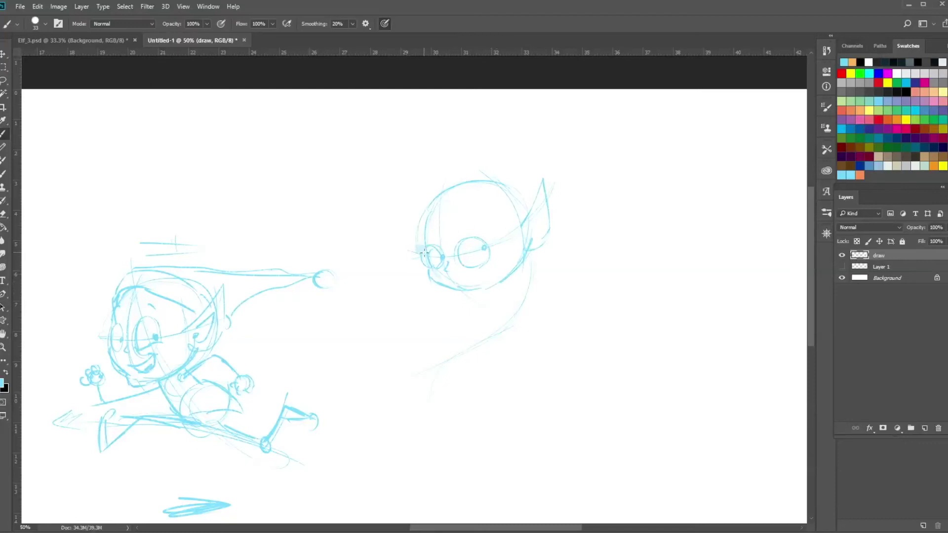
{"action": "mouse_move", "coordinate": [427, 246]}
{"action": "left_mouse_down"}
{"action": "mouse_move", "coordinate": [419, 218]}
{"action": "mouse_move", "coordinate": [522, 214]}
{"action": "left_mouse_up"}
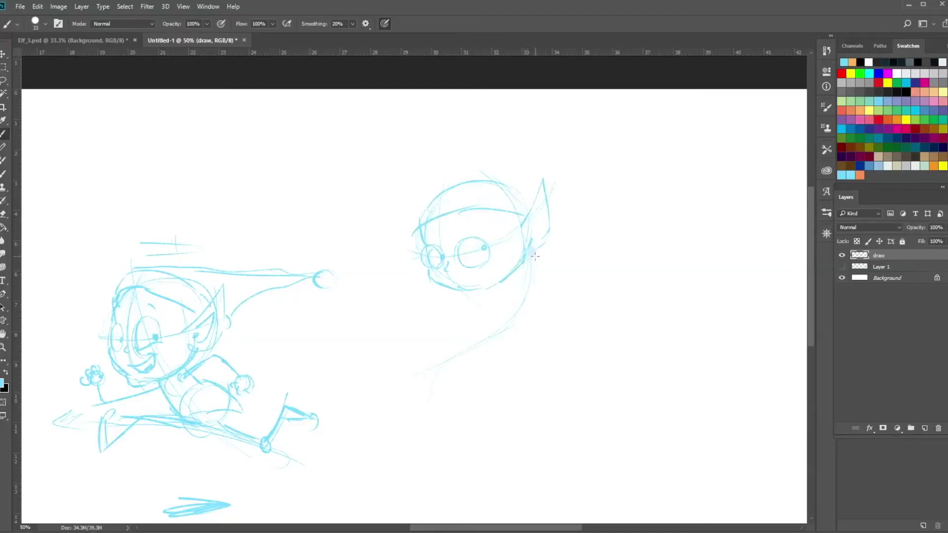
Draw the fourth elf's arm bent behind the body with an open hand, and erase the overlapping lines inside the palm.
{"action": "mouse_move", "coordinate": [527, 257]}
{"action": "left_mouse_down"}
{"action": "mouse_move", "coordinate": [570, 243]}
{"action": "mouse_move", "coordinate": [559, 292]}
{"action": "mouse_move", "coordinate": [557, 278]}
{"action": "mouse_move", "coordinate": [564, 287]}
{"action": "mouse_move", "coordinate": [553, 262]}
{"action": "mouse_move", "coordinate": [552, 280]}
{"action": "mouse_move", "coordinate": [543, 276]}
{"action": "mouse_move", "coordinate": [554, 297]}
{"action": "left_mouse_up"}
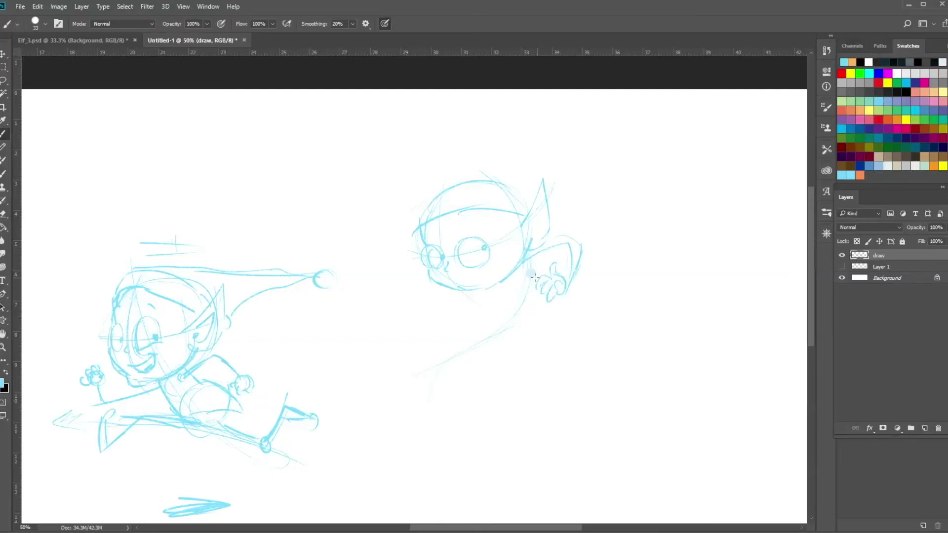
{"action": "key", "text": "e"}
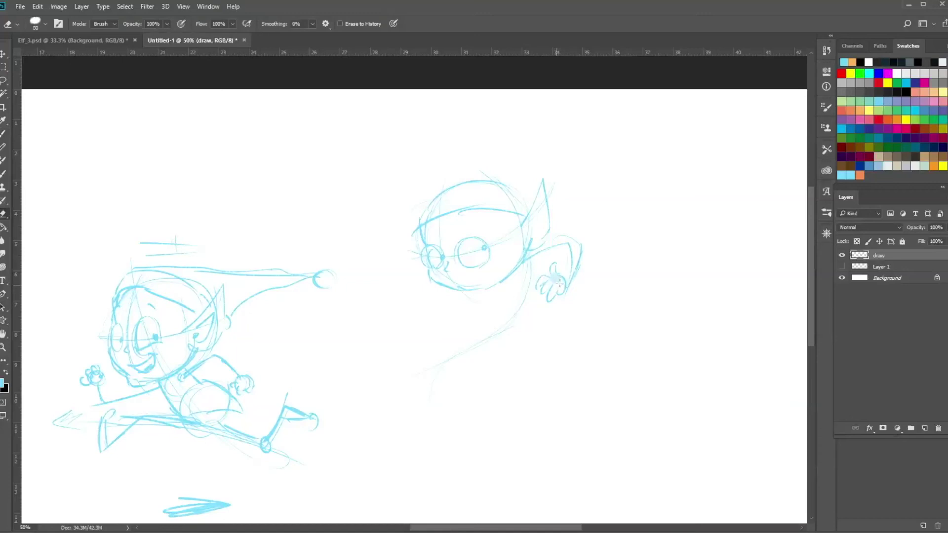
{"action": "key", "text": "b"}
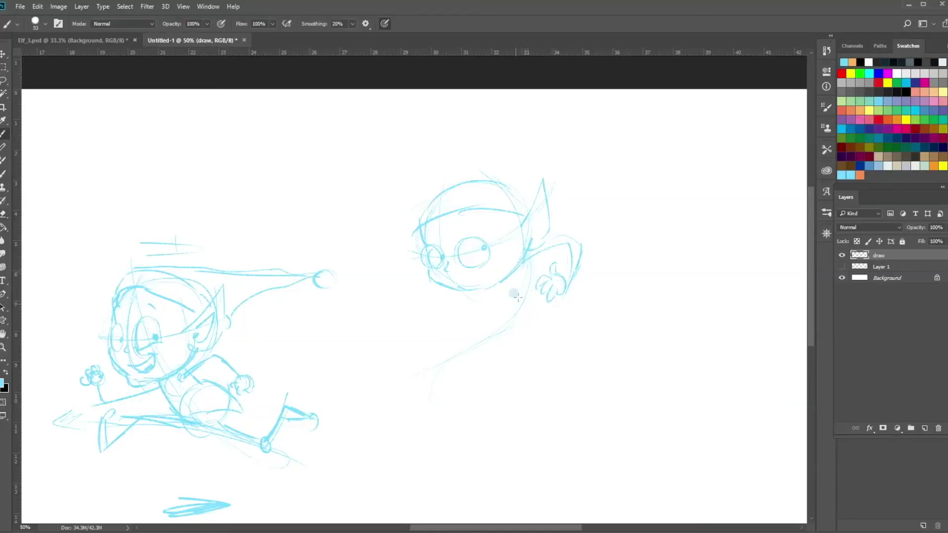
Sketch the fourth elf's arched back and round belly, with one leg raised high in front and the other standing on tiptoe.
{"action": "left_click_drag", "start_coordinate": [522, 261], "coordinate": [475, 342]}
{"action": "mouse_move", "coordinate": [472, 307]}
{"action": "left_mouse_down"}
{"action": "mouse_move", "coordinate": [469, 346]}
{"action": "mouse_move", "coordinate": [459, 347]}
{"action": "mouse_move", "coordinate": [441, 306]}
{"action": "mouse_move", "coordinate": [444, 345]}
{"action": "mouse_move", "coordinate": [489, 326]}
{"action": "mouse_move", "coordinate": [394, 299]}
{"action": "mouse_move", "coordinate": [378, 345]}
{"action": "mouse_move", "coordinate": [380, 379]}
{"action": "mouse_move", "coordinate": [386, 348]}
{"action": "left_mouse_up"}
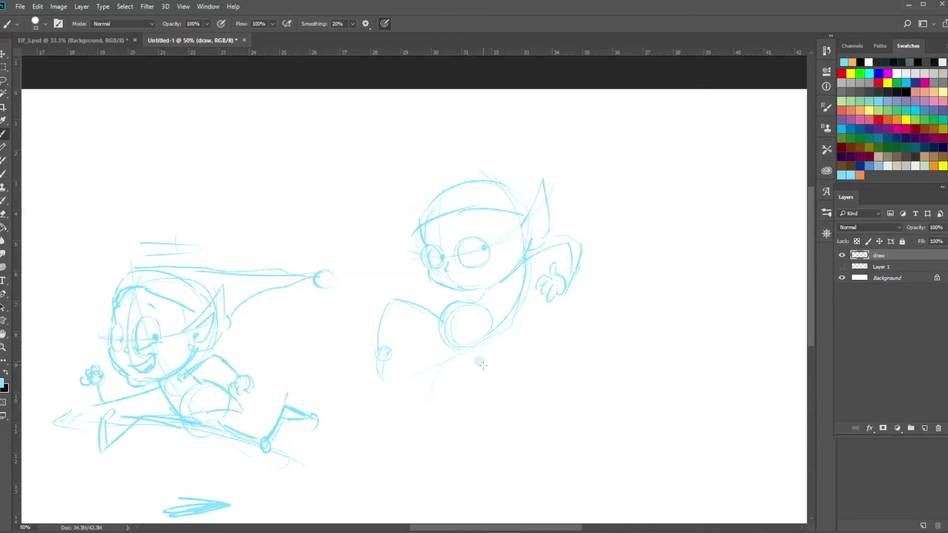
{"action": "mouse_move", "coordinate": [463, 341]}
{"action": "left_mouse_down"}
{"action": "mouse_move", "coordinate": [450, 393]}
{"action": "mouse_move", "coordinate": [481, 417]}
{"action": "mouse_move", "coordinate": [476, 424]}
{"action": "mouse_move", "coordinate": [474, 415]}
{"action": "mouse_move", "coordinate": [478, 436]}
{"action": "mouse_move", "coordinate": [463, 439]}
{"action": "mouse_move", "coordinate": [474, 416]}
{"action": "mouse_move", "coordinate": [478, 435]}
{"action": "left_mouse_up"}
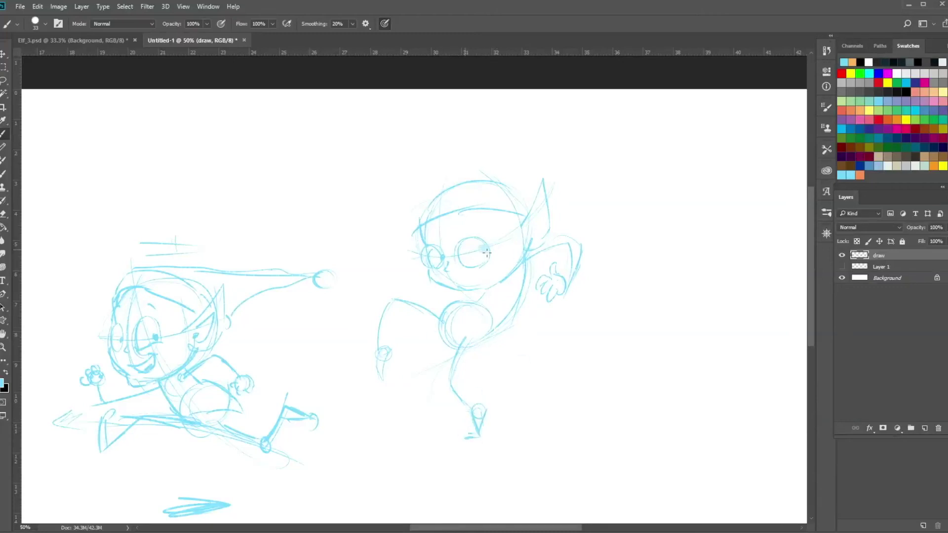
Give the fourth elf a thick hat brim and a floppy hat drooping forward over the face to a round pom-pom.
{"action": "mouse_move", "coordinate": [412, 231]}
{"action": "left_mouse_down"}
{"action": "mouse_move", "coordinate": [410, 205]}
{"action": "mouse_move", "coordinate": [433, 189]}
{"action": "mouse_move", "coordinate": [521, 200]}
{"action": "left_mouse_up"}
{"action": "left_click_drag", "start_coordinate": [408, 207], "coordinate": [426, 187]}
{"action": "mouse_move", "coordinate": [523, 201]}
{"action": "left_mouse_down"}
{"action": "mouse_move", "coordinate": [439, 153]}
{"action": "mouse_move", "coordinate": [365, 211]}
{"action": "mouse_move", "coordinate": [381, 225]}
{"action": "mouse_move", "coordinate": [369, 216]}
{"action": "mouse_move", "coordinate": [365, 230]}
{"action": "left_mouse_up"}
Firm up the fourth elf's chest line and build thickness and pointed shoes onto both legs.
{"action": "mouse_move", "coordinate": [477, 289]}
{"action": "left_mouse_down"}
{"action": "mouse_move", "coordinate": [477, 299]}
{"action": "mouse_move", "coordinate": [430, 316]}
{"action": "mouse_move", "coordinate": [444, 304]}
{"action": "mouse_move", "coordinate": [386, 298]}
{"action": "mouse_move", "coordinate": [380, 347]}
{"action": "mouse_move", "coordinate": [400, 305]}
{"action": "mouse_move", "coordinate": [434, 315]}
{"action": "left_mouse_up"}
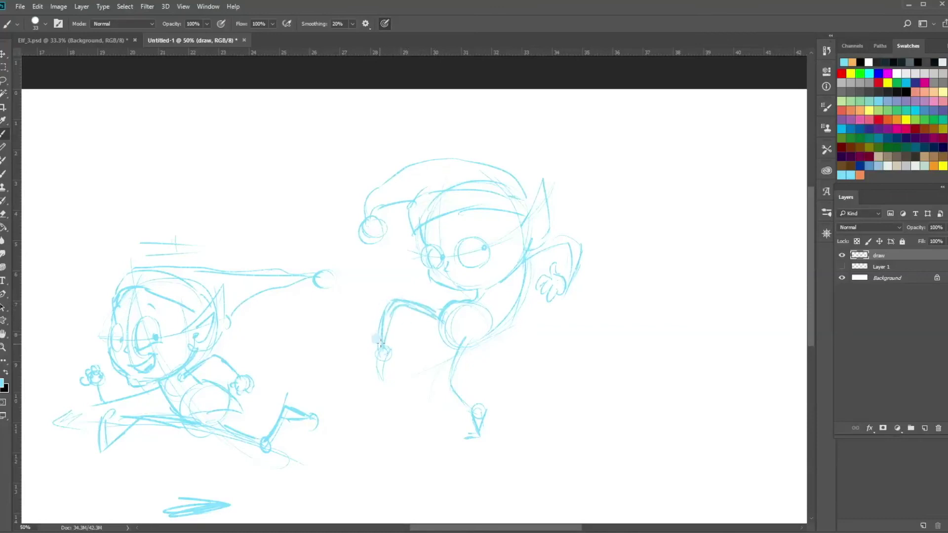
{"action": "left_click_drag", "start_coordinate": [383, 339], "coordinate": [381, 380]}
{"action": "mouse_move", "coordinate": [463, 337]}
{"action": "left_mouse_down"}
{"action": "mouse_move", "coordinate": [451, 383]}
{"action": "mouse_move", "coordinate": [462, 355]}
{"action": "mouse_move", "coordinate": [463, 346]}
{"action": "mouse_move", "coordinate": [449, 385]}
{"action": "mouse_move", "coordinate": [468, 396]}
{"action": "mouse_move", "coordinate": [467, 412]}
{"action": "mouse_move", "coordinate": [485, 402]}
{"action": "mouse_move", "coordinate": [484, 431]}
{"action": "left_mouse_up"}
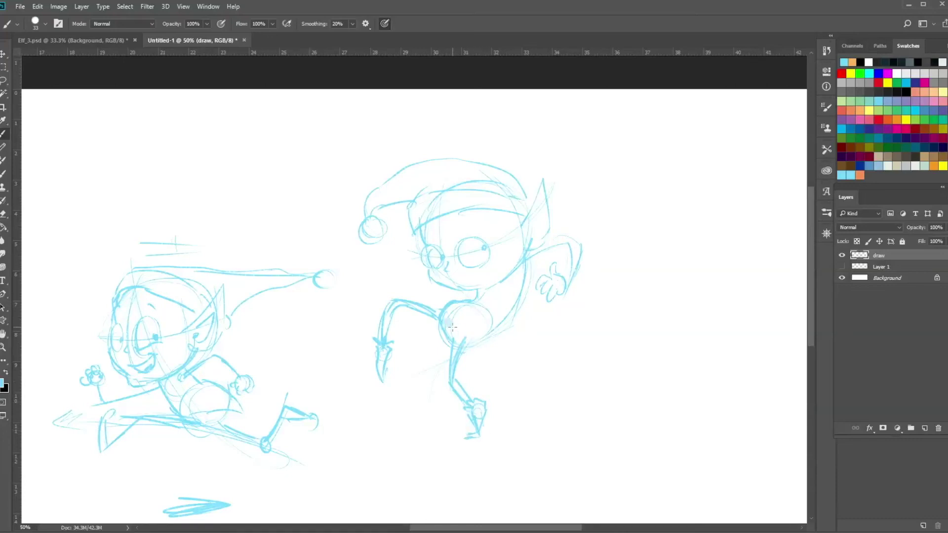
Outline the fourth elf's tunic with a pointed hem, thicken the rear arm, and add a wide grin and bolder eyes.
{"action": "left_click_drag", "start_coordinate": [453, 322], "coordinate": [466, 346]}
{"action": "mouse_move", "coordinate": [525, 277]}
{"action": "left_mouse_down"}
{"action": "mouse_move", "coordinate": [477, 340]}
{"action": "mouse_move", "coordinate": [472, 364]}
{"action": "left_mouse_up"}
{"action": "mouse_move", "coordinate": [472, 364]}
{"action": "left_mouse_down"}
{"action": "mouse_move", "coordinate": [517, 323]}
{"action": "mouse_move", "coordinate": [523, 275]}
{"action": "mouse_move", "coordinate": [558, 239]}
{"action": "mouse_move", "coordinate": [571, 249]}
{"action": "mouse_move", "coordinate": [568, 269]}
{"action": "left_mouse_up"}
{"action": "left_click_drag", "start_coordinate": [563, 237], "coordinate": [564, 279]}
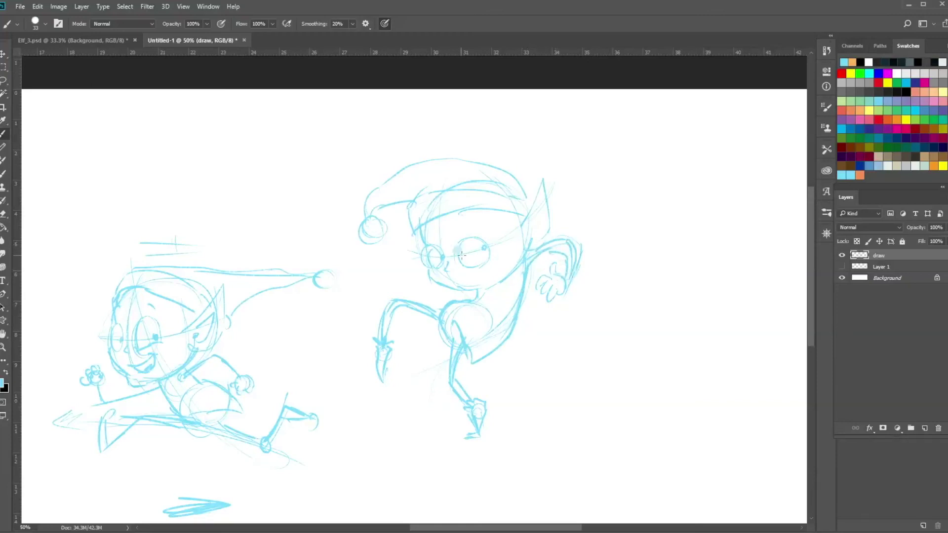
{"action": "mouse_move", "coordinate": [458, 250]}
{"action": "left_mouse_down"}
{"action": "mouse_move", "coordinate": [471, 266]}
{"action": "mouse_move", "coordinate": [484, 262]}
{"action": "mouse_move", "coordinate": [470, 236]}
{"action": "mouse_move", "coordinate": [488, 247]}
{"action": "mouse_move", "coordinate": [433, 258]}
{"action": "mouse_move", "coordinate": [441, 256]}
{"action": "mouse_move", "coordinate": [428, 246]}
{"action": "mouse_move", "coordinate": [464, 277]}
{"action": "mouse_move", "coordinate": [455, 280]}
{"action": "mouse_move", "coordinate": [492, 261]}
{"action": "mouse_move", "coordinate": [462, 280]}
{"action": "mouse_move", "coordinate": [482, 283]}
{"action": "mouse_move", "coordinate": [492, 268]}
{"action": "mouse_move", "coordinate": [469, 284]}
{"action": "mouse_move", "coordinate": [490, 269]}
{"action": "left_mouse_up"}
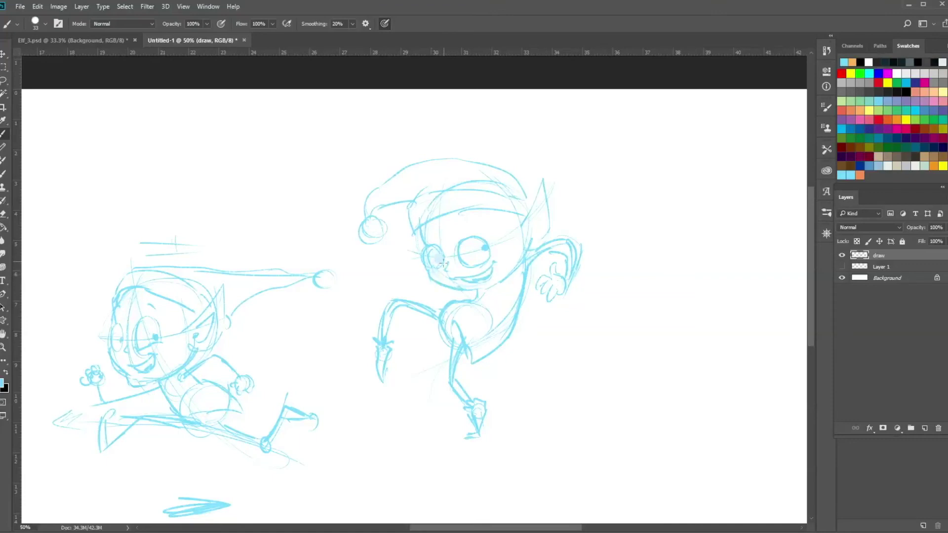
Draw half-closed eyelids and sideways-looking pupils in both of the fourth elf's eyes to give a sly expression.
{"action": "left_click", "coordinate": [441, 259]}
{"action": "left_click_drag", "start_coordinate": [470, 249], "coordinate": [486, 243]}
{"action": "left_click_drag", "start_coordinate": [423, 261], "coordinate": [487, 248]}
{"action": "left_click_drag", "start_coordinate": [425, 268], "coordinate": [420, 266]}
{"action": "key", "text": "d"}
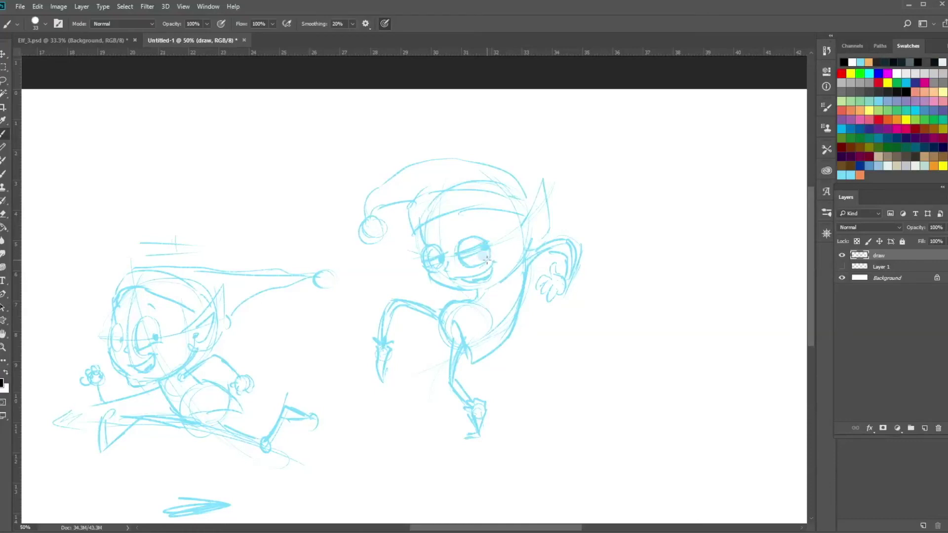
{"action": "key", "text": "e"}
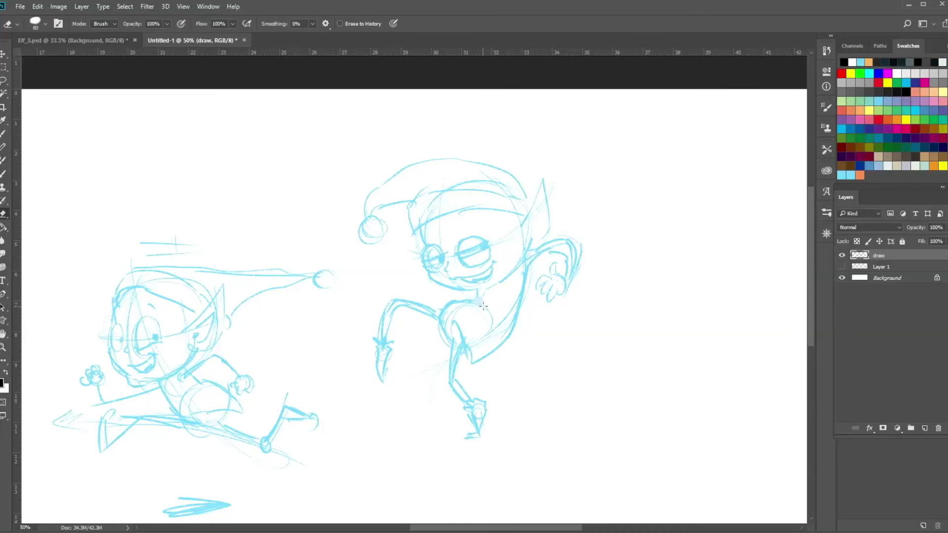
{"action": "key", "text": "b"}
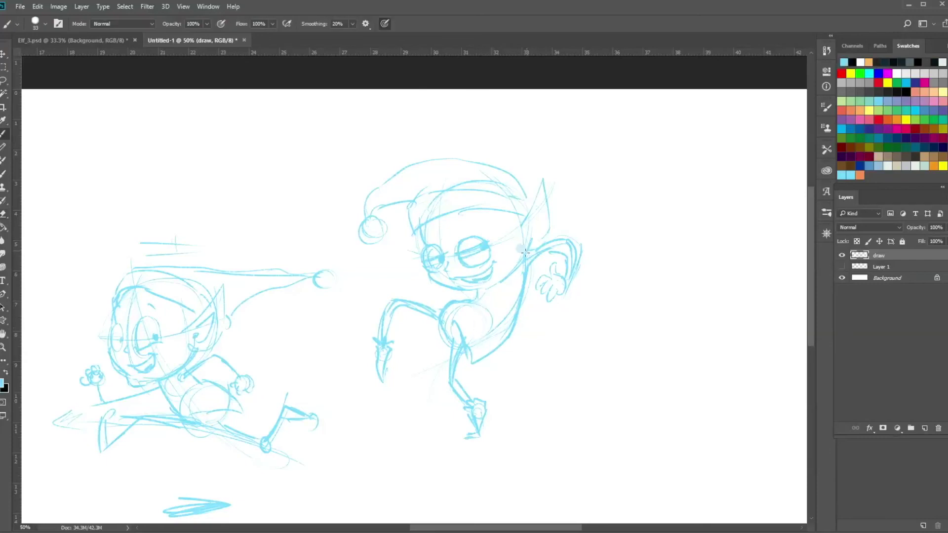
Add the fourth elf's inner ear, tunic front edge and zigzag collar, plus a short ground line under the standing foot.
{"action": "left_click_drag", "start_coordinate": [534, 224], "coordinate": [526, 246]}
{"action": "left_click_drag", "start_coordinate": [484, 327], "coordinate": [492, 351]}
{"action": "left_click_drag", "start_coordinate": [469, 305], "coordinate": [492, 352]}
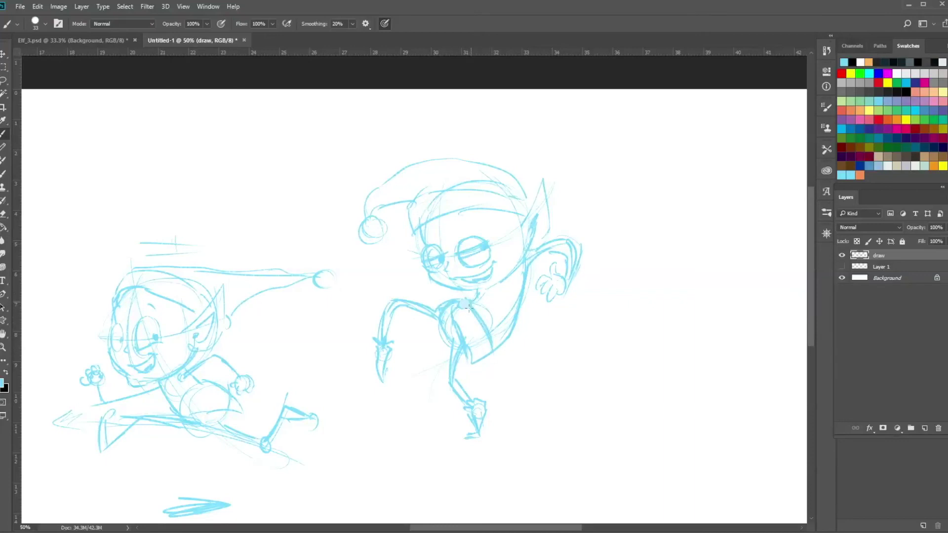
{"action": "mouse_move", "coordinate": [460, 304]}
{"action": "left_mouse_down"}
{"action": "mouse_move", "coordinate": [520, 280]}
{"action": "mouse_move", "coordinate": [516, 321]}
{"action": "left_mouse_up"}
{"action": "left_click_drag", "start_coordinate": [451, 351], "coordinate": [458, 383]}
{"action": "mouse_move", "coordinate": [477, 436]}
{"action": "left_mouse_down"}
{"action": "mouse_move", "coordinate": [451, 438]}
{"action": "mouse_move", "coordinate": [489, 440]}
{"action": "left_mouse_up"}
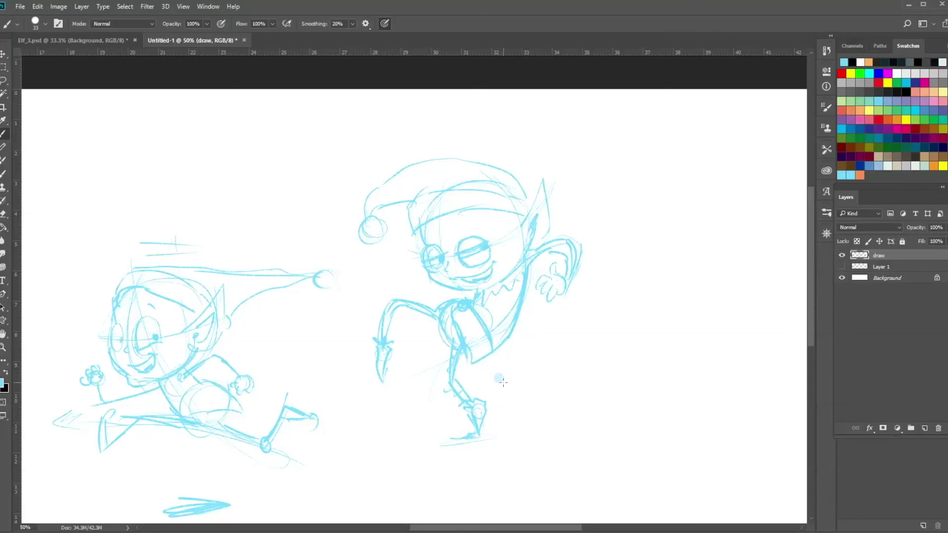
{"action": "left_click_drag", "start_coordinate": [511, 318], "coordinate": [503, 357]}
Start a fifth elf in the empty space beside the fourth with a curved line of action and rounded chest and belly shapes.
{"action": "key", "text": "space"}
{"action": "left_click_drag", "start_coordinate": [571, 355], "coordinate": [370, 340]}
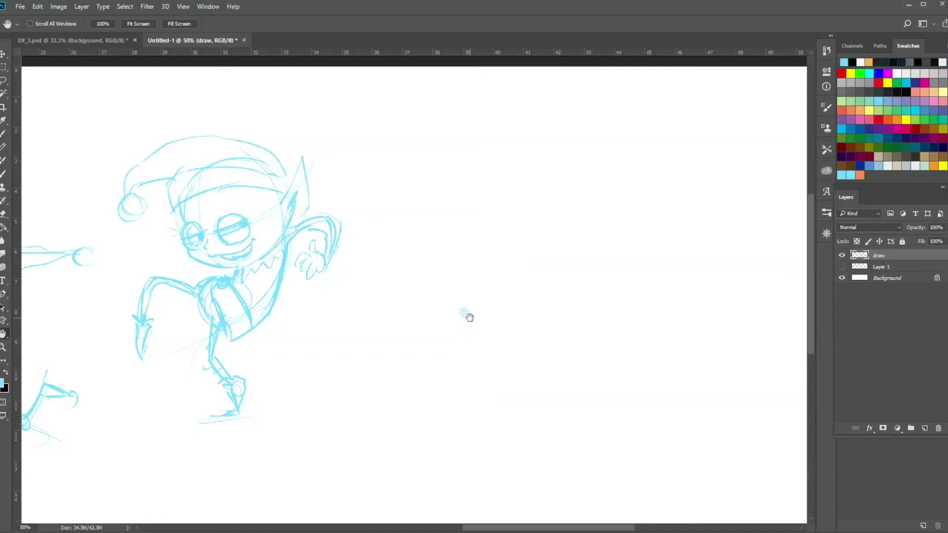
{"action": "key", "text": "b"}
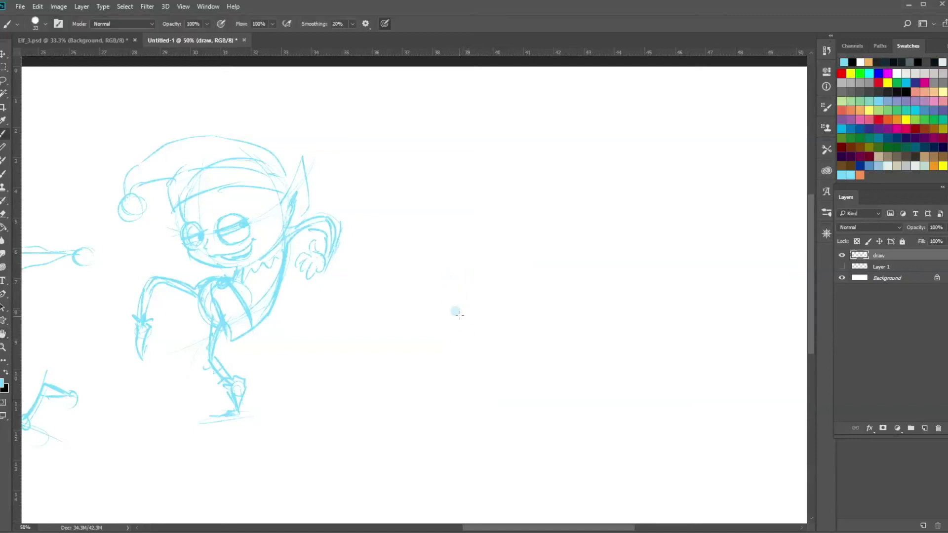
{"action": "left_click_drag", "start_coordinate": [487, 313], "coordinate": [507, 277]}
{"action": "left_click_drag", "start_coordinate": [494, 313], "coordinate": [510, 437]}
{"action": "left_click_drag", "start_coordinate": [507, 268], "coordinate": [507, 437]}
{"action": "left_click_drag", "start_coordinate": [505, 269], "coordinate": [506, 427]}
{"action": "mouse_move", "coordinate": [486, 316]}
{"action": "left_mouse_down"}
{"action": "mouse_move", "coordinate": [470, 348]}
{"action": "mouse_move", "coordinate": [486, 354]}
{"action": "mouse_move", "coordinate": [488, 405]}
{"action": "left_mouse_up"}
{"action": "mouse_move", "coordinate": [485, 359]}
{"action": "left_mouse_down"}
{"action": "mouse_move", "coordinate": [484, 400]}
{"action": "mouse_move", "coordinate": [494, 408]}
{"action": "left_mouse_up"}
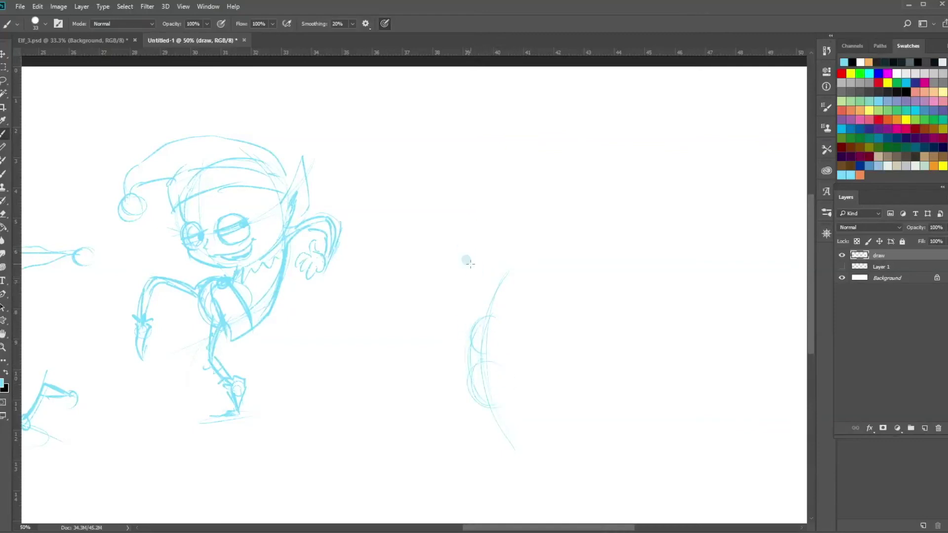
Sketch the fifth elf's large round head at the upper end of the line of action.
{"action": "left_click_drag", "start_coordinate": [461, 230], "coordinate": [463, 316]}
{"action": "left_click_drag", "start_coordinate": [481, 232], "coordinate": [558, 277]}
{"action": "left_click_drag", "start_coordinate": [459, 315], "coordinate": [557, 268]}
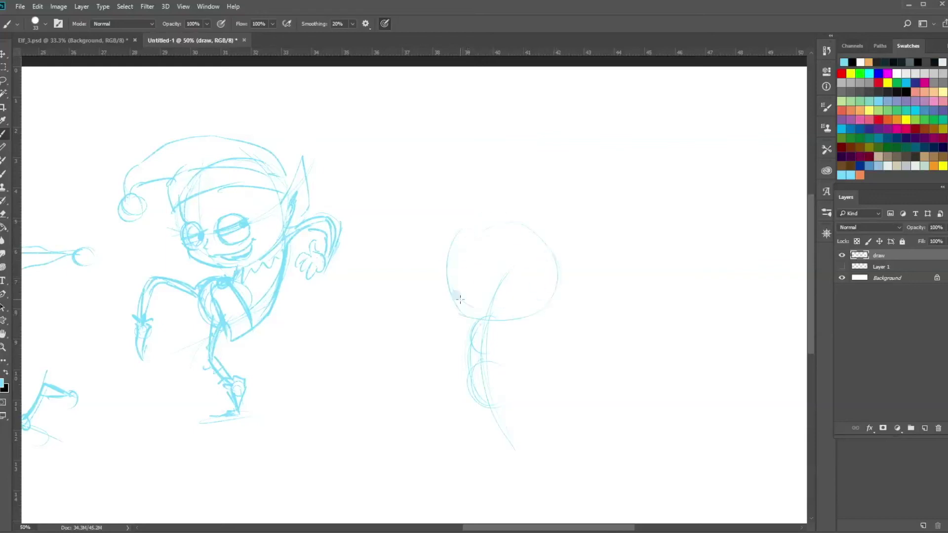
{"action": "mouse_move", "coordinate": [460, 299]}
{"action": "left_mouse_down"}
{"action": "mouse_move", "coordinate": [552, 308]}
{"action": "mouse_move", "coordinate": [554, 258]}
{"action": "mouse_move", "coordinate": [536, 231]}
{"action": "mouse_move", "coordinate": [538, 302]}
{"action": "mouse_move", "coordinate": [537, 221]}
{"action": "mouse_move", "coordinate": [464, 254]}
{"action": "mouse_move", "coordinate": [491, 330]}
{"action": "mouse_move", "coordinate": [452, 266]}
{"action": "mouse_move", "coordinate": [479, 227]}
{"action": "mouse_move", "coordinate": [446, 258]}
{"action": "mouse_move", "coordinate": [516, 220]}
{"action": "left_mouse_up"}
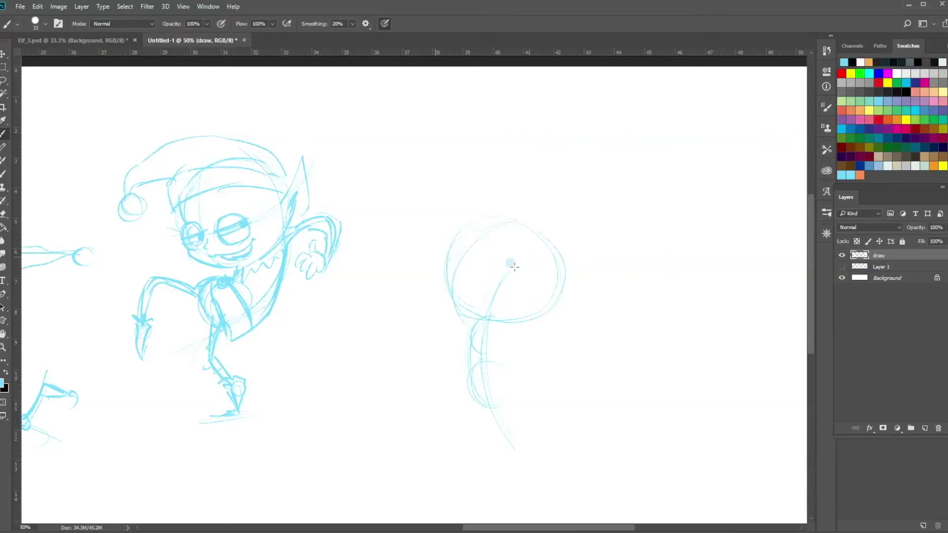
Add a curved eye guideline, pointed ears, round eyes and a smile to the fifth elf's head, and outline the torso.
{"action": "mouse_move", "coordinate": [435, 258]}
{"action": "left_mouse_down"}
{"action": "mouse_move", "coordinate": [543, 276]}
{"action": "mouse_move", "coordinate": [446, 262]}
{"action": "mouse_move", "coordinate": [566, 292]}
{"action": "mouse_move", "coordinate": [591, 269]}
{"action": "mouse_move", "coordinate": [577, 307]}
{"action": "mouse_move", "coordinate": [552, 306]}
{"action": "mouse_move", "coordinate": [573, 303]}
{"action": "left_mouse_up"}
{"action": "mouse_move", "coordinate": [447, 264]}
{"action": "left_mouse_down"}
{"action": "mouse_move", "coordinate": [435, 241]}
{"action": "mouse_move", "coordinate": [429, 270]}
{"action": "left_mouse_up"}
{"action": "left_click_drag", "start_coordinate": [516, 261], "coordinate": [526, 292]}
{"action": "mouse_move", "coordinate": [527, 256]}
{"action": "left_mouse_down"}
{"action": "mouse_move", "coordinate": [533, 283]}
{"action": "mouse_move", "coordinate": [469, 269]}
{"action": "mouse_move", "coordinate": [483, 259]}
{"action": "mouse_move", "coordinate": [491, 276]}
{"action": "mouse_move", "coordinate": [482, 281]}
{"action": "mouse_move", "coordinate": [496, 285]}
{"action": "mouse_move", "coordinate": [459, 284]}
{"action": "mouse_move", "coordinate": [527, 297]}
{"action": "left_mouse_up"}
{"action": "mouse_move", "coordinate": [469, 292]}
{"action": "left_mouse_down"}
{"action": "mouse_move", "coordinate": [482, 308]}
{"action": "mouse_move", "coordinate": [452, 374]}
{"action": "mouse_move", "coordinate": [503, 395]}
{"action": "left_mouse_up"}
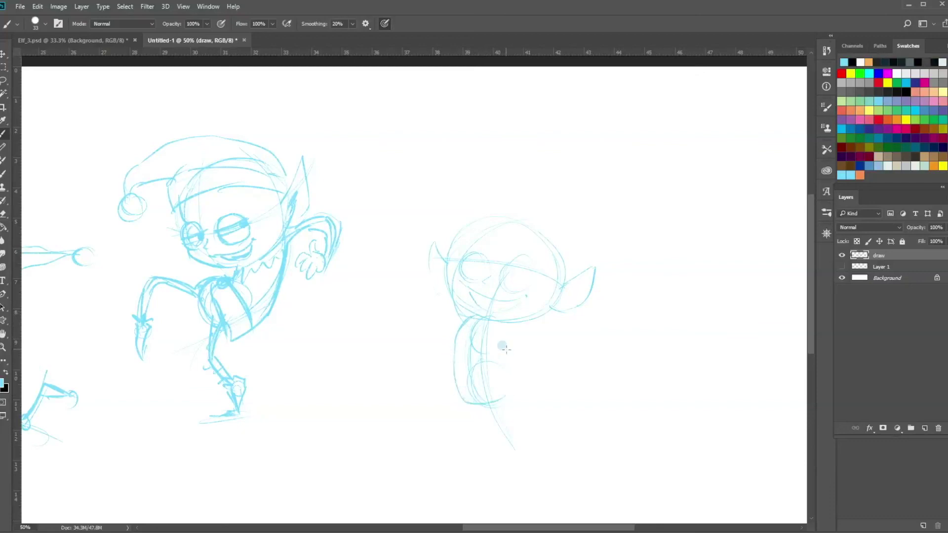
Sketch the fifth elf's arms, one bent with the hand at the hip and the other stretched outward with an open hand.
{"action": "left_click_drag", "start_coordinate": [496, 326], "coordinate": [506, 392]}
{"action": "mouse_move", "coordinate": [497, 325]}
{"action": "left_mouse_down"}
{"action": "mouse_move", "coordinate": [525, 336]}
{"action": "mouse_move", "coordinate": [526, 365]}
{"action": "mouse_move", "coordinate": [530, 341]}
{"action": "mouse_move", "coordinate": [504, 375]}
{"action": "mouse_move", "coordinate": [512, 382]}
{"action": "mouse_move", "coordinate": [504, 328]}
{"action": "mouse_move", "coordinate": [530, 347]}
{"action": "mouse_move", "coordinate": [506, 386]}
{"action": "mouse_move", "coordinate": [515, 373]}
{"action": "mouse_move", "coordinate": [517, 389]}
{"action": "mouse_move", "coordinate": [515, 370]}
{"action": "mouse_move", "coordinate": [516, 393]}
{"action": "mouse_move", "coordinate": [531, 370]}
{"action": "left_mouse_up"}
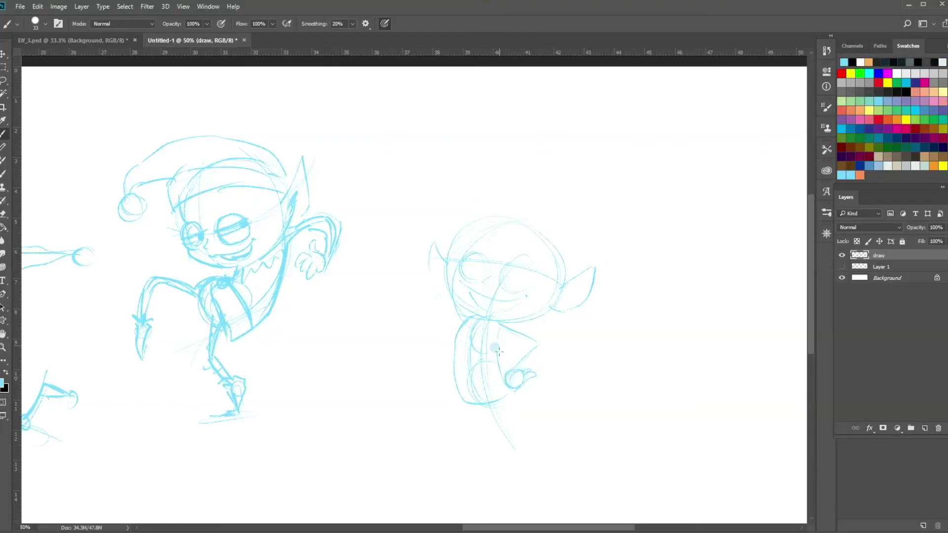
{"action": "mouse_move", "coordinate": [460, 320]}
{"action": "left_mouse_down"}
{"action": "mouse_move", "coordinate": [392, 295]}
{"action": "mouse_move", "coordinate": [372, 299]}
{"action": "mouse_move", "coordinate": [375, 310]}
{"action": "mouse_move", "coordinate": [383, 305]}
{"action": "left_mouse_up"}
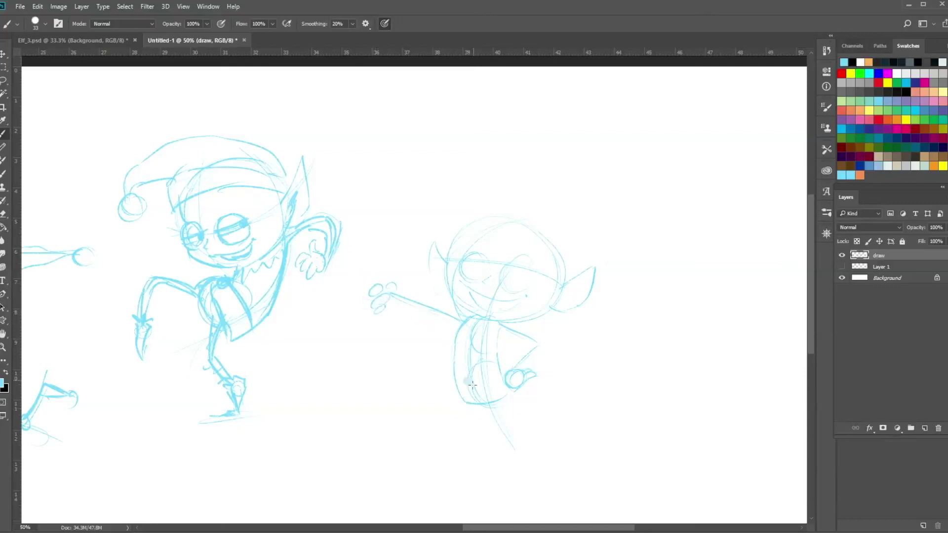
Draw the fifth elf's rounded belly and two spread legs ending in pointed shoes.
{"action": "mouse_move", "coordinate": [472, 385]}
{"action": "left_mouse_down"}
{"action": "mouse_move", "coordinate": [452, 374]}
{"action": "mouse_move", "coordinate": [473, 399]}
{"action": "mouse_move", "coordinate": [496, 390]}
{"action": "mouse_move", "coordinate": [466, 355]}
{"action": "mouse_move", "coordinate": [469, 402]}
{"action": "mouse_move", "coordinate": [448, 384]}
{"action": "mouse_move", "coordinate": [479, 334]}
{"action": "mouse_move", "coordinate": [466, 410]}
{"action": "mouse_move", "coordinate": [459, 397]}
{"action": "mouse_move", "coordinate": [483, 455]}
{"action": "mouse_move", "coordinate": [459, 454]}
{"action": "left_mouse_up"}
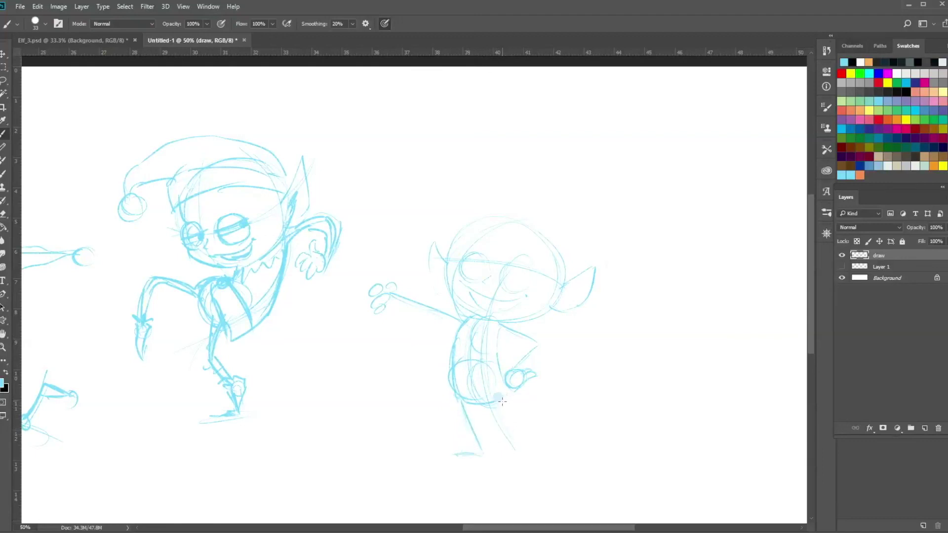
{"action": "mouse_move", "coordinate": [503, 405]}
{"action": "left_mouse_down"}
{"action": "mouse_move", "coordinate": [526, 456]}
{"action": "mouse_move", "coordinate": [551, 455]}
{"action": "mouse_move", "coordinate": [525, 454]}
{"action": "mouse_move", "coordinate": [521, 441]}
{"action": "mouse_move", "coordinate": [522, 455]}
{"action": "mouse_move", "coordinate": [537, 454]}
{"action": "mouse_move", "coordinate": [456, 455]}
{"action": "left_mouse_up"}
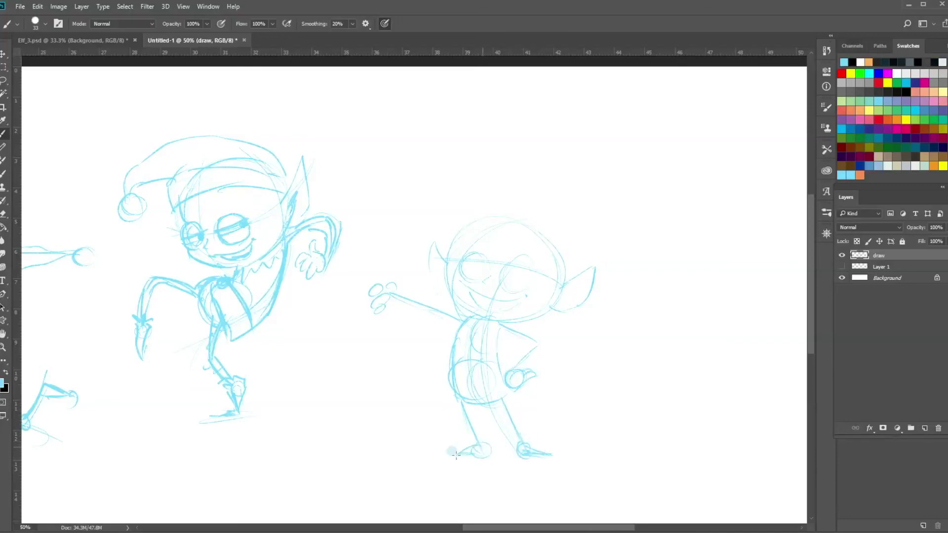
{"action": "left_click_drag", "start_coordinate": [463, 400], "coordinate": [481, 443]}
Darken the fifth elf's eyes, add pupils and a nose, and draw a wide toothy grin.
{"action": "mouse_move", "coordinate": [477, 267]}
{"action": "left_mouse_down"}
{"action": "mouse_move", "coordinate": [515, 267]}
{"action": "mouse_move", "coordinate": [509, 260]}
{"action": "mouse_move", "coordinate": [533, 267]}
{"action": "mouse_move", "coordinate": [525, 286]}
{"action": "mouse_move", "coordinate": [468, 291]}
{"action": "mouse_move", "coordinate": [519, 295]}
{"action": "mouse_move", "coordinate": [499, 304]}
{"action": "mouse_move", "coordinate": [477, 295]}
{"action": "mouse_move", "coordinate": [494, 314]}
{"action": "left_mouse_up"}
{"action": "left_click", "coordinate": [519, 269]}
{"action": "left_click", "coordinate": [484, 266]}
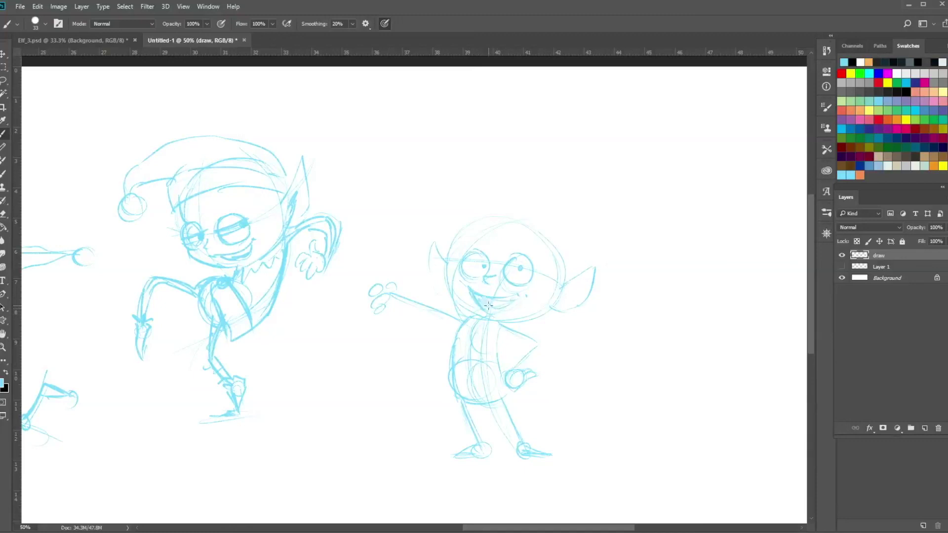
{"action": "key", "text": "ctrl+z"}
{"action": "mouse_move", "coordinate": [472, 297]}
{"action": "left_mouse_down"}
{"action": "mouse_move", "coordinate": [487, 317]}
{"action": "mouse_move", "coordinate": [501, 315]}
{"action": "mouse_move", "coordinate": [477, 305]}
{"action": "mouse_move", "coordinate": [500, 311]}
{"action": "mouse_move", "coordinate": [518, 300]}
{"action": "left_mouse_up"}
Give the fifth elf a banded hat trailing back to a round pom-pom, and draw the tunic's front opening.
{"action": "mouse_move", "coordinate": [448, 259]}
{"action": "left_mouse_down"}
{"action": "mouse_move", "coordinate": [432, 243]}
{"action": "mouse_move", "coordinate": [435, 279]}
{"action": "mouse_move", "coordinate": [453, 302]}
{"action": "mouse_move", "coordinate": [485, 317]}
{"action": "mouse_move", "coordinate": [559, 303]}
{"action": "mouse_move", "coordinate": [553, 253]}
{"action": "mouse_move", "coordinate": [529, 239]}
{"action": "mouse_move", "coordinate": [542, 256]}
{"action": "mouse_move", "coordinate": [547, 232]}
{"action": "mouse_move", "coordinate": [575, 264]}
{"action": "left_mouse_up"}
{"action": "mouse_move", "coordinate": [464, 228]}
{"action": "left_mouse_down"}
{"action": "mouse_move", "coordinate": [535, 197]}
{"action": "mouse_move", "coordinate": [595, 214]}
{"action": "left_mouse_up"}
{"action": "mouse_move", "coordinate": [574, 267]}
{"action": "left_mouse_down"}
{"action": "mouse_move", "coordinate": [590, 211]}
{"action": "mouse_move", "coordinate": [604, 226]}
{"action": "left_mouse_up"}
{"action": "mouse_move", "coordinate": [473, 317]}
{"action": "left_mouse_down"}
{"action": "mouse_move", "coordinate": [500, 324]}
{"action": "mouse_move", "coordinate": [468, 378]}
{"action": "mouse_move", "coordinate": [509, 399]}
{"action": "left_mouse_up"}
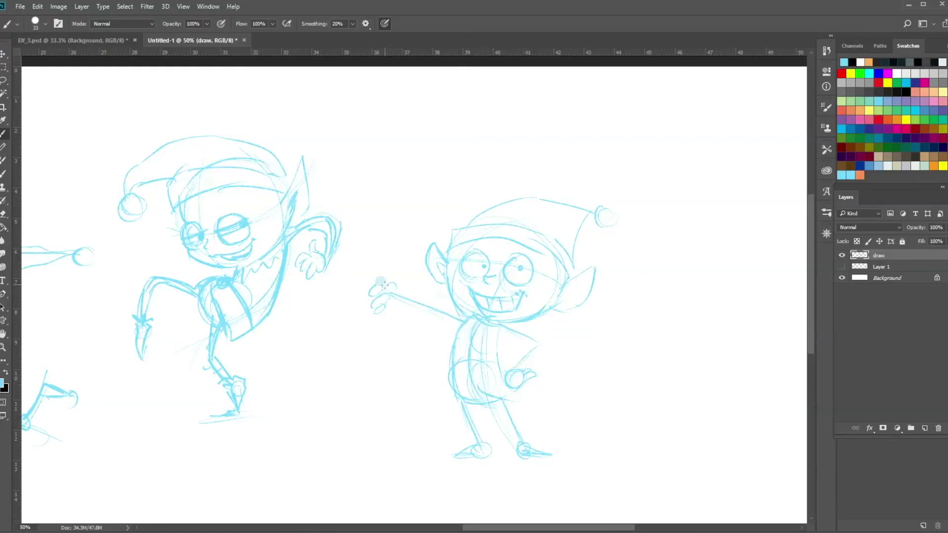
Draw a mallet with a cylindrical head and straight handle in the fifth elf's outstretched hand.
{"action": "mouse_move", "coordinate": [362, 256]}
{"action": "left_mouse_down"}
{"action": "mouse_move", "coordinate": [353, 254]}
{"action": "mouse_move", "coordinate": [367, 267]}
{"action": "mouse_move", "coordinate": [359, 237]}
{"action": "mouse_move", "coordinate": [411, 263]}
{"action": "mouse_move", "coordinate": [368, 271]}
{"action": "mouse_move", "coordinate": [386, 332]}
{"action": "left_mouse_up"}
{"action": "left_click_drag", "start_coordinate": [389, 298], "coordinate": [393, 335]}
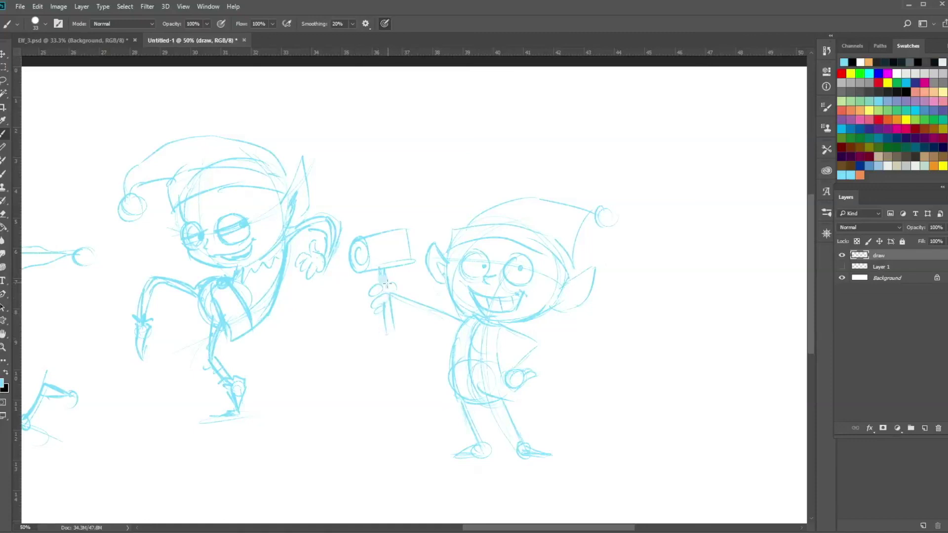
{"action": "left_click_drag", "start_coordinate": [386, 284], "coordinate": [380, 272]}
Thicken the fifth elf's outstretched arm and bent sleeve, and outline the tunic's side with a pointed hem.
{"action": "mouse_move", "coordinate": [392, 296]}
{"action": "left_mouse_down"}
{"action": "mouse_move", "coordinate": [456, 327]}
{"action": "mouse_move", "coordinate": [449, 429]}
{"action": "left_mouse_up"}
{"action": "mouse_move", "coordinate": [449, 429]}
{"action": "left_mouse_down"}
{"action": "mouse_move", "coordinate": [477, 385]}
{"action": "mouse_move", "coordinate": [517, 405]}
{"action": "left_mouse_up"}
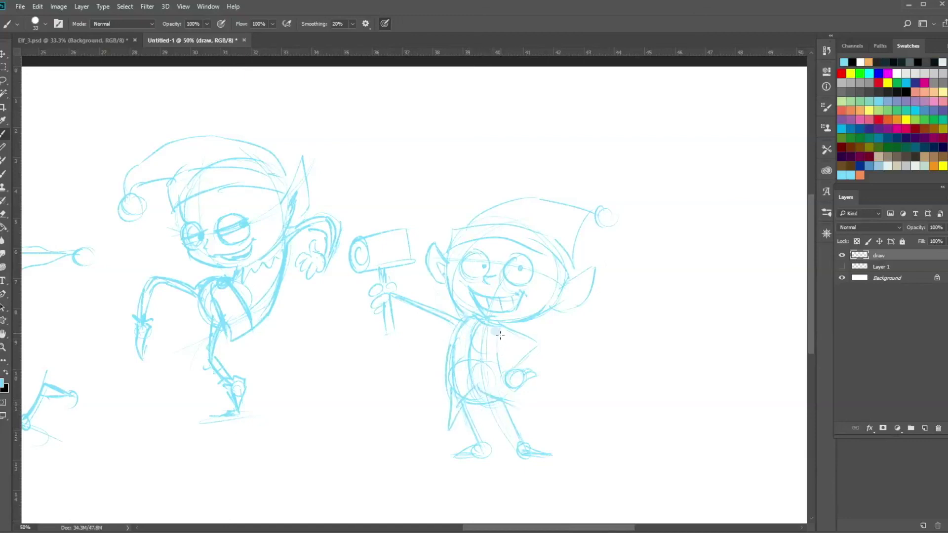
{"action": "mouse_move", "coordinate": [500, 332]}
{"action": "left_mouse_down"}
{"action": "mouse_move", "coordinate": [499, 361]}
{"action": "mouse_move", "coordinate": [527, 341]}
{"action": "mouse_move", "coordinate": [538, 346]}
{"action": "left_mouse_up"}
{"action": "left_click_drag", "start_coordinate": [539, 345], "coordinate": [508, 373]}
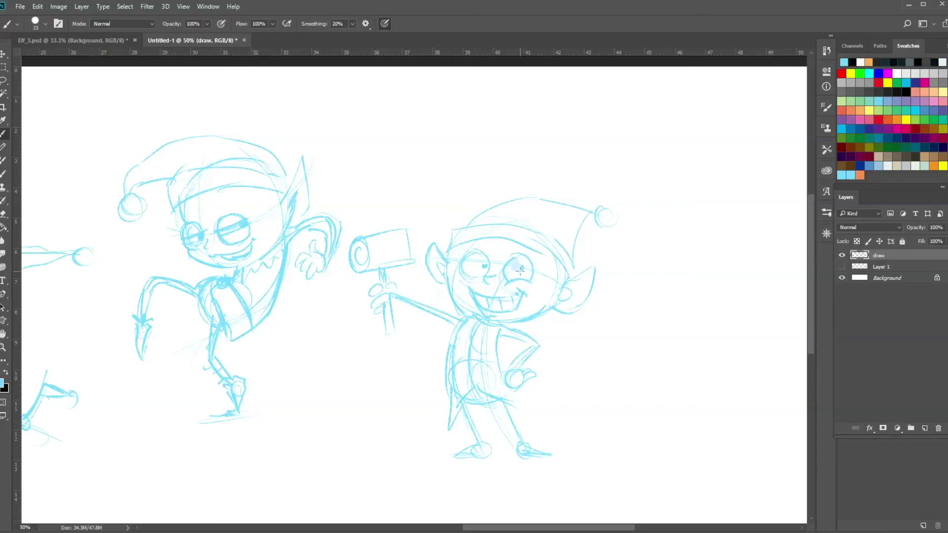
Erase the fifth elf's pupils and redraw them looking sideways at the edges of the eyes.
{"action": "key", "text": "e"}
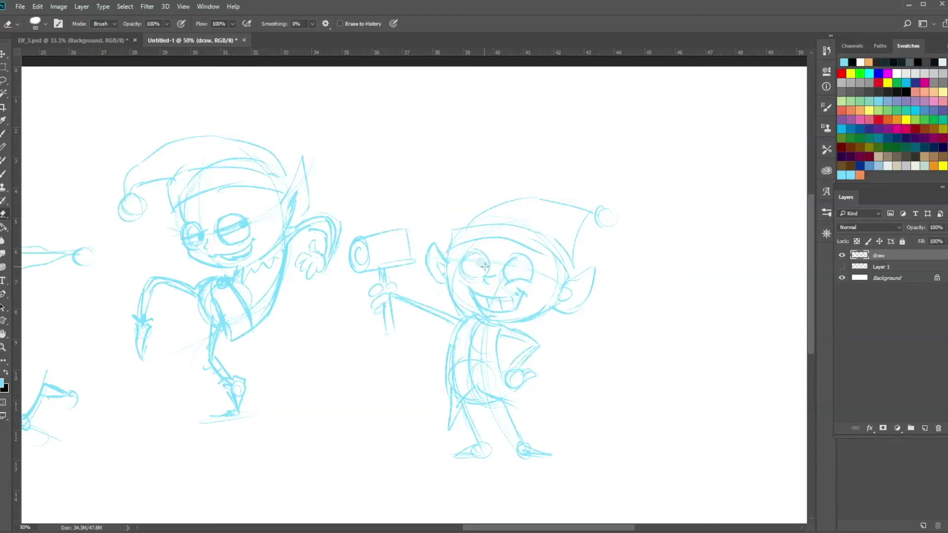
{"action": "key", "text": "b"}
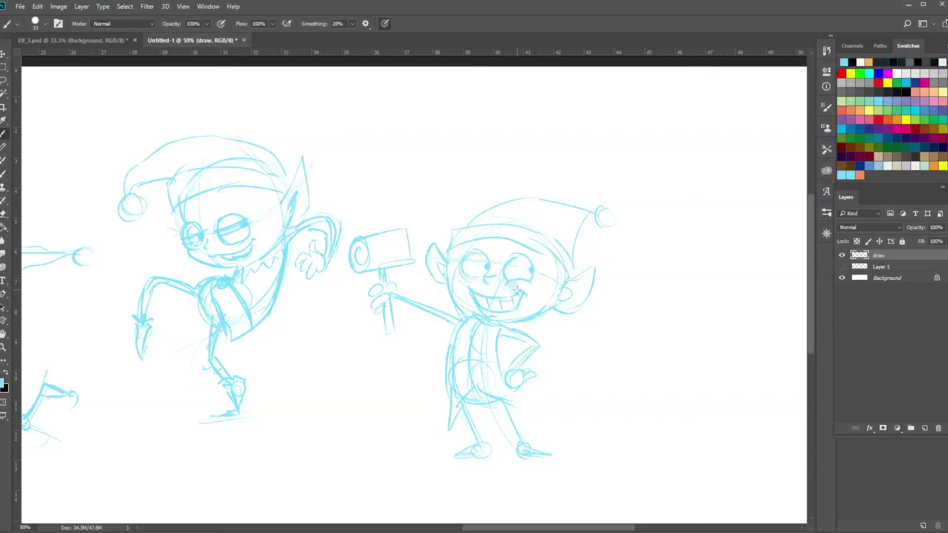
{"action": "key", "text": "e"}
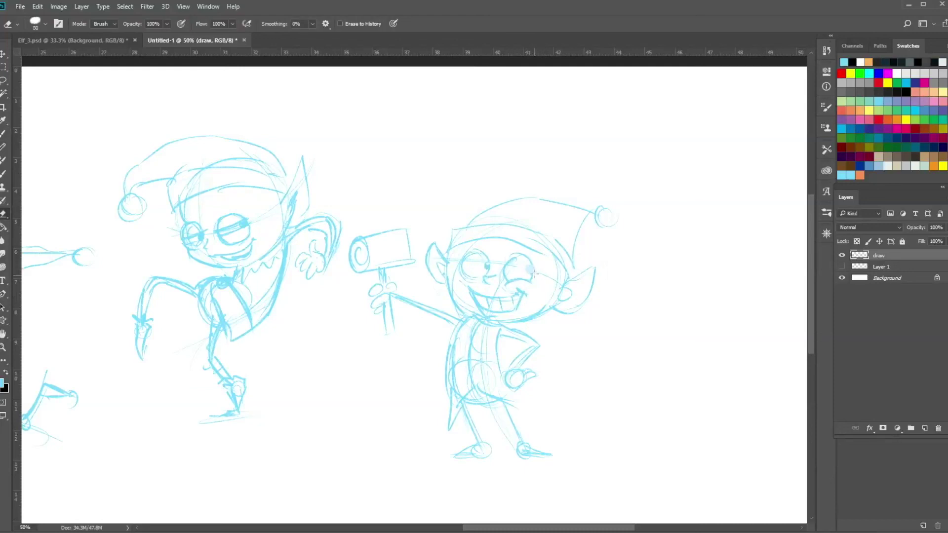
{"action": "key", "text": "ctrl+z"}
{"action": "key", "text": "b"}
Draw an empty speech bubble beside the fifth elf and firm up the mallet's head and handle end.
{"action": "mouse_move", "coordinate": [576, 340]}
{"action": "left_mouse_down"}
{"action": "mouse_move", "coordinate": [663, 209]}
{"action": "mouse_move", "coordinate": [582, 345]}
{"action": "left_mouse_up"}
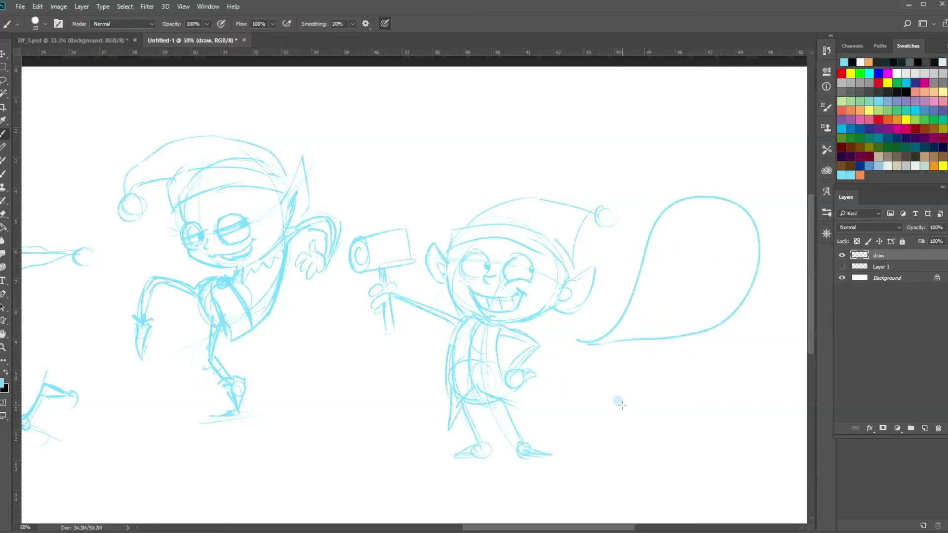
{"action": "mouse_move", "coordinate": [393, 227]}
{"action": "left_mouse_down"}
{"action": "mouse_move", "coordinate": [406, 265]}
{"action": "mouse_move", "coordinate": [415, 260]}
{"action": "left_mouse_up"}
{"action": "left_click_drag", "start_coordinate": [383, 339], "coordinate": [398, 335]}
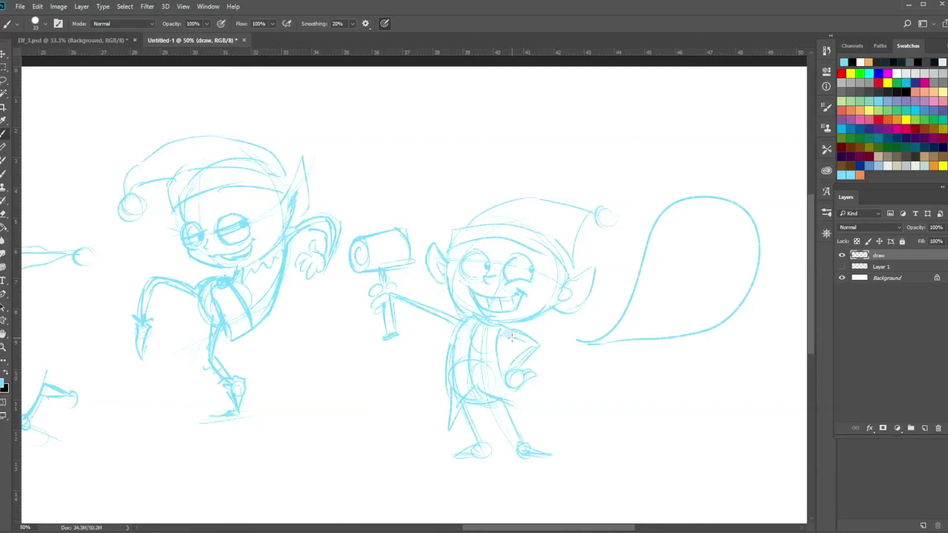
Finish the fifth elf's tunic with a pointed hem below the bent arm, and sign the sketch beside the feet.
{"action": "left_click_drag", "start_coordinate": [494, 398], "coordinate": [532, 402]}
{"action": "mouse_move", "coordinate": [580, 452]}
{"action": "left_mouse_down"}
{"action": "mouse_move", "coordinate": [579, 464]}
{"action": "mouse_move", "coordinate": [636, 467]}
{"action": "left_mouse_up"}
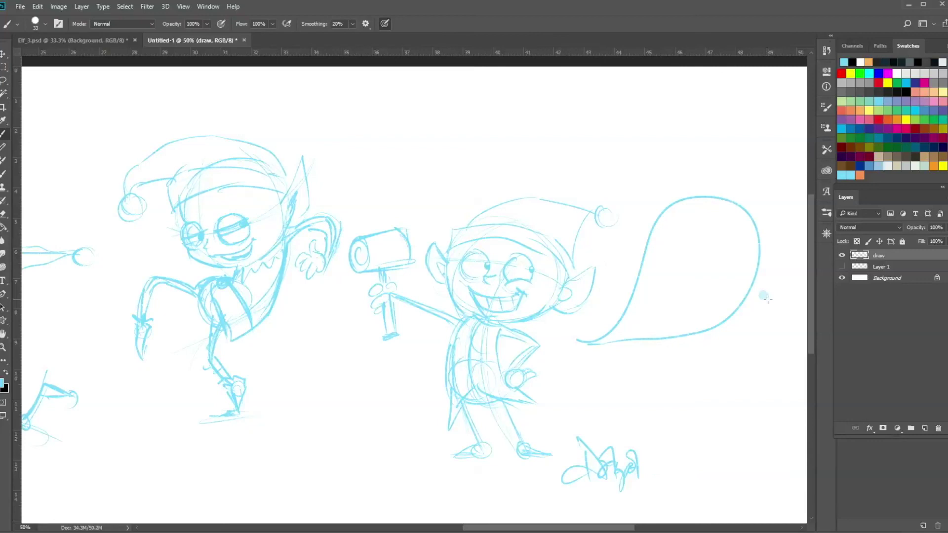
{"action": "key", "text": "ctrl+minus"}
{"action": "key", "text": "ctrl+minus"}
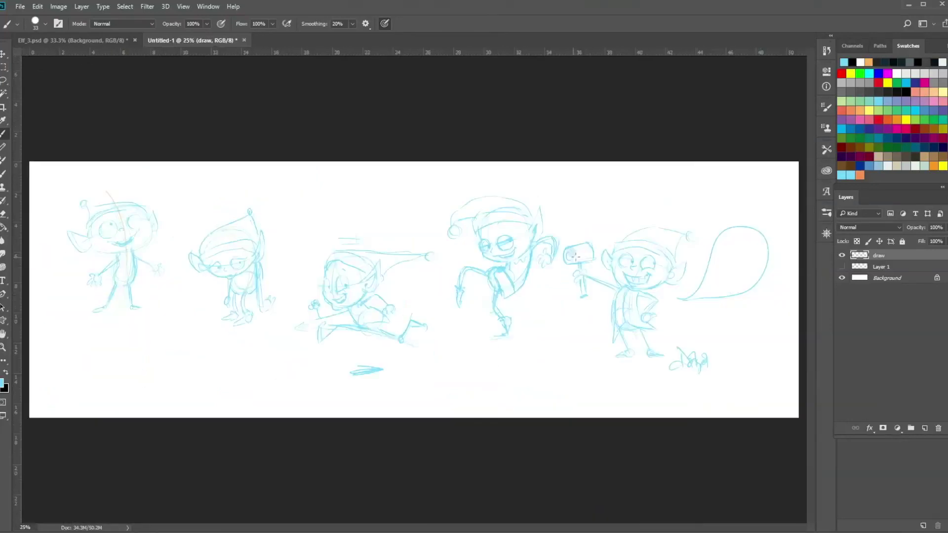